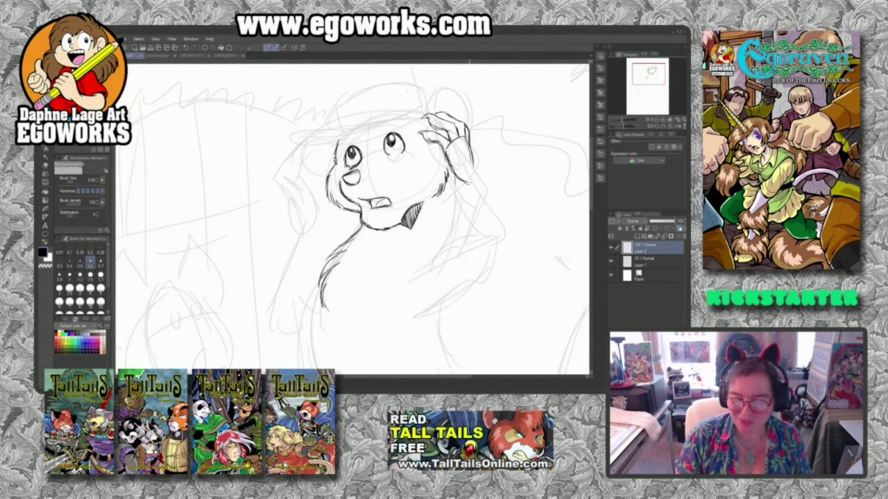
Draw the character's raised arm with its sleeve-like forearm, elbow, armpit and shoulder lines, plus the neck line behind the cheek
{"action": "mouse_move", "coordinate": [466, 183]}
{"action": "left_mouse_down"}
{"action": "mouse_move", "coordinate": [471, 225]}
{"action": "mouse_move", "coordinate": [491, 255]}
{"action": "left_mouse_up"}
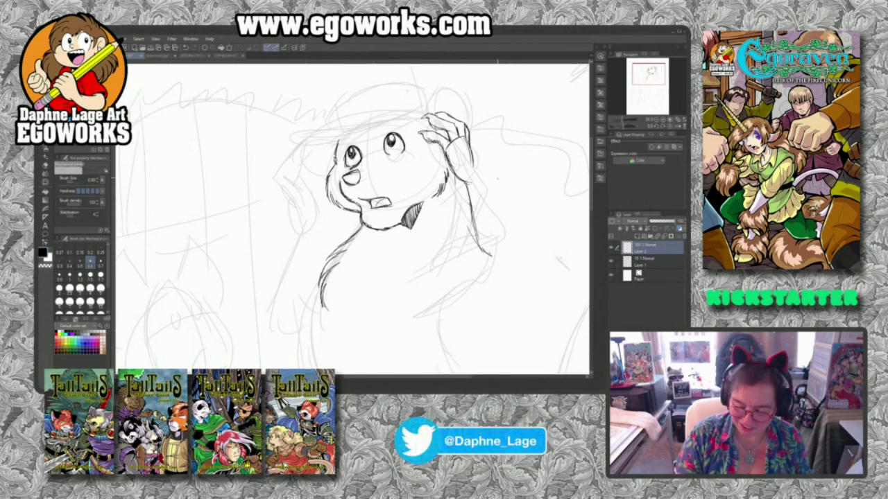
{"action": "left_click_drag", "start_coordinate": [469, 154], "coordinate": [509, 222]}
{"action": "mouse_move", "coordinate": [490, 191]}
{"action": "left_mouse_down"}
{"action": "mouse_move", "coordinate": [517, 239]}
{"action": "mouse_move", "coordinate": [512, 268]}
{"action": "left_mouse_up"}
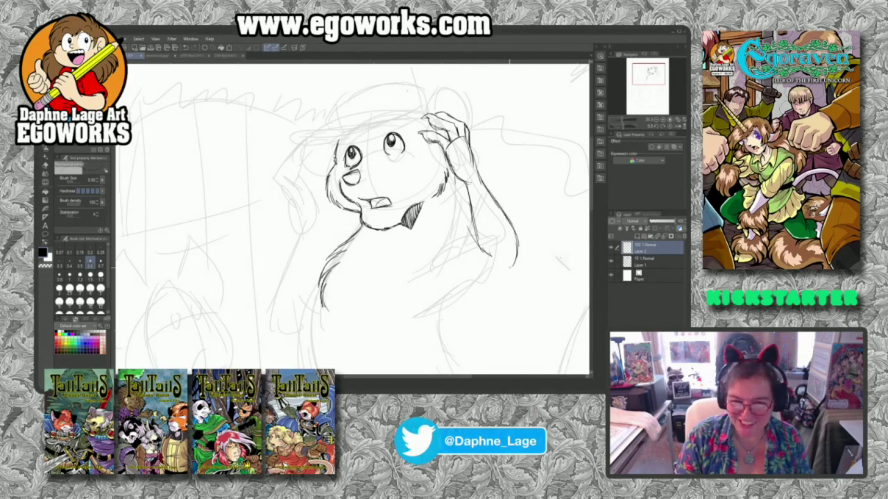
{"action": "mouse_move", "coordinate": [417, 258]}
{"action": "left_mouse_down"}
{"action": "mouse_move", "coordinate": [412, 273]}
{"action": "mouse_move", "coordinate": [427, 251]}
{"action": "mouse_move", "coordinate": [487, 240]}
{"action": "mouse_move", "coordinate": [512, 271]}
{"action": "mouse_move", "coordinate": [505, 275]}
{"action": "left_mouse_up"}
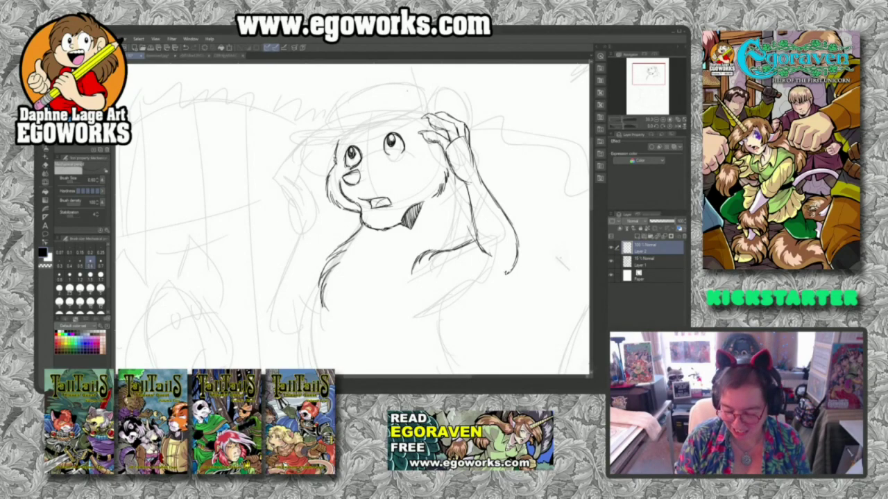
{"action": "mouse_move", "coordinate": [502, 275]}
{"action": "left_mouse_down"}
{"action": "mouse_move", "coordinate": [461, 291]}
{"action": "mouse_move", "coordinate": [437, 333]}
{"action": "mouse_move", "coordinate": [488, 278]}
{"action": "mouse_move", "coordinate": [511, 272]}
{"action": "mouse_move", "coordinate": [518, 252]}
{"action": "left_mouse_up"}
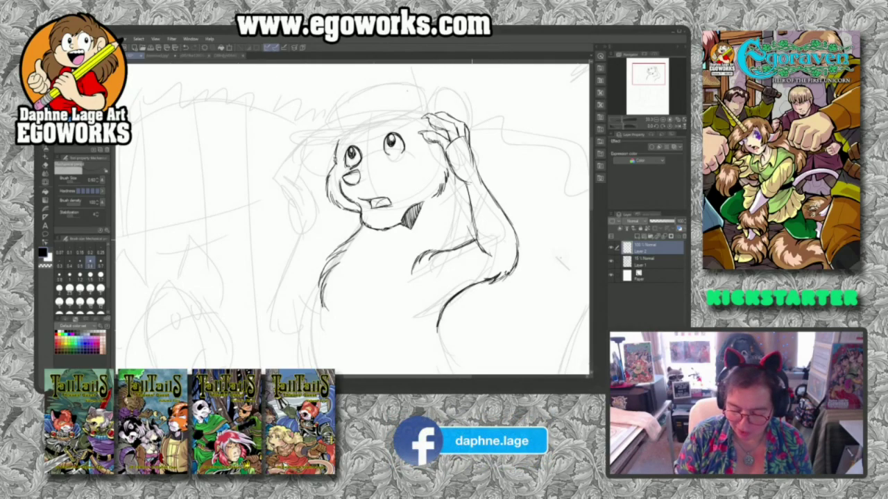
{"action": "left_click_drag", "start_coordinate": [459, 170], "coordinate": [446, 250]}
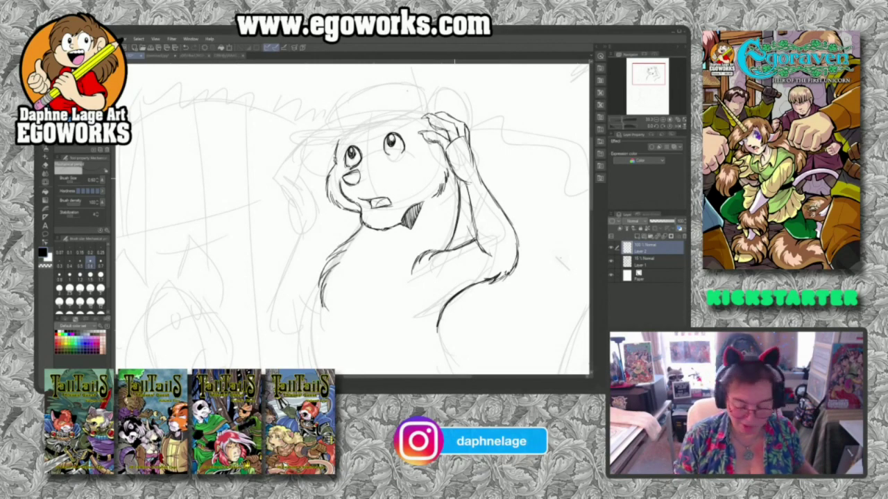
Draw the character's furry chest and rounded belly outline below the neck, following the rough sketch
{"action": "left_click_drag", "start_coordinate": [442, 307], "coordinate": [427, 225]}
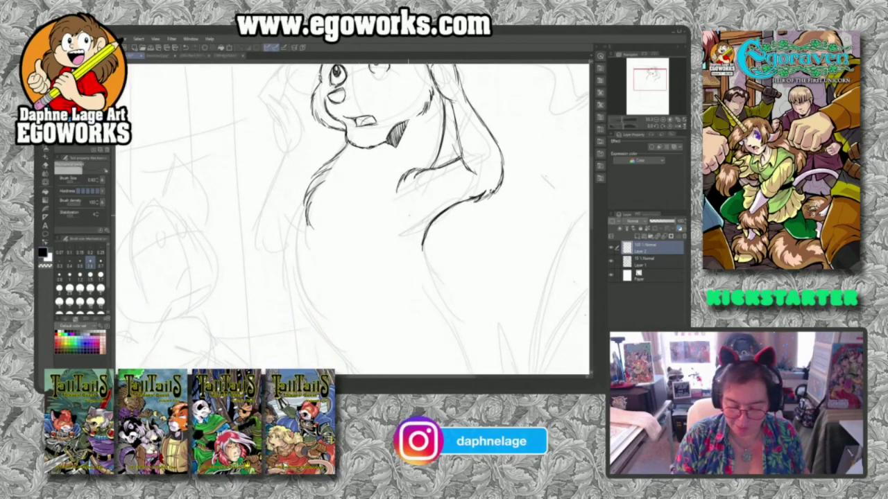
{"action": "left_click_drag", "start_coordinate": [307, 192], "coordinate": [298, 210]}
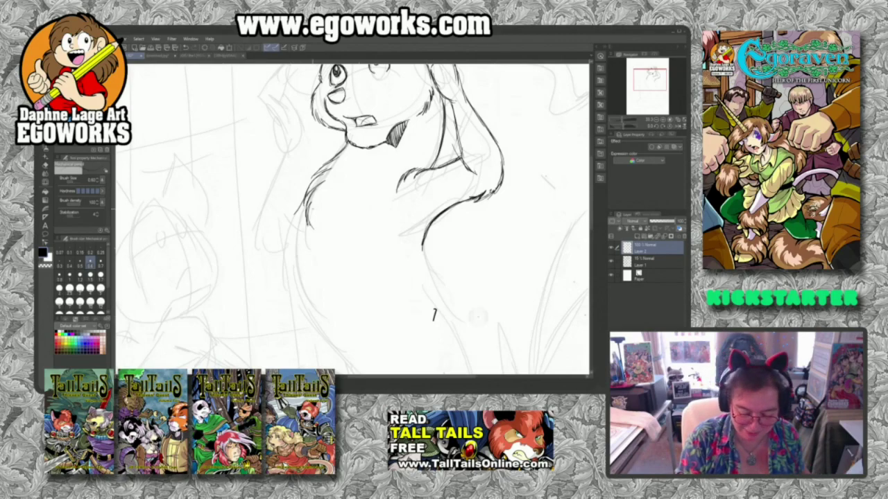
{"action": "mouse_move", "coordinate": [301, 204]}
{"action": "left_mouse_down"}
{"action": "mouse_move", "coordinate": [282, 233]}
{"action": "mouse_move", "coordinate": [291, 290]}
{"action": "mouse_move", "coordinate": [335, 321]}
{"action": "mouse_move", "coordinate": [408, 297]}
{"action": "left_mouse_up"}
{"action": "left_click_drag", "start_coordinate": [403, 305], "coordinate": [413, 284]}
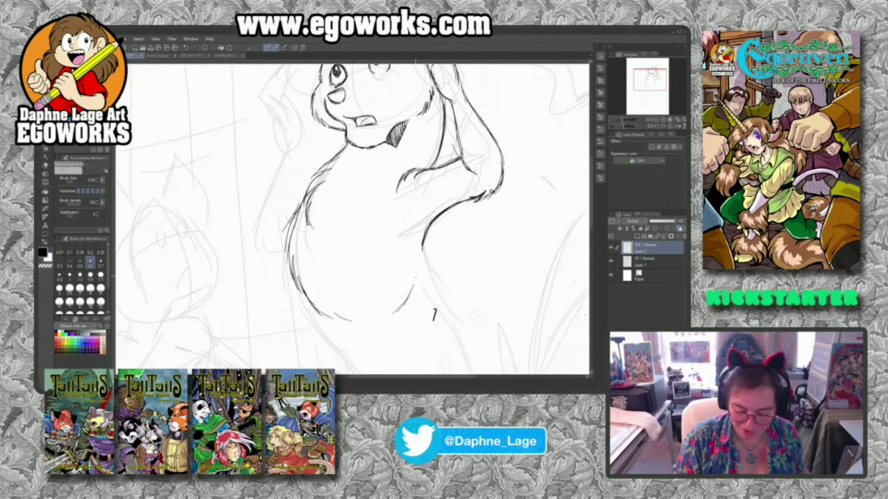
Switch to the ferret reference photo and enlarge it for a closer look
{"action": "left_click", "coordinate": [163, 55]}
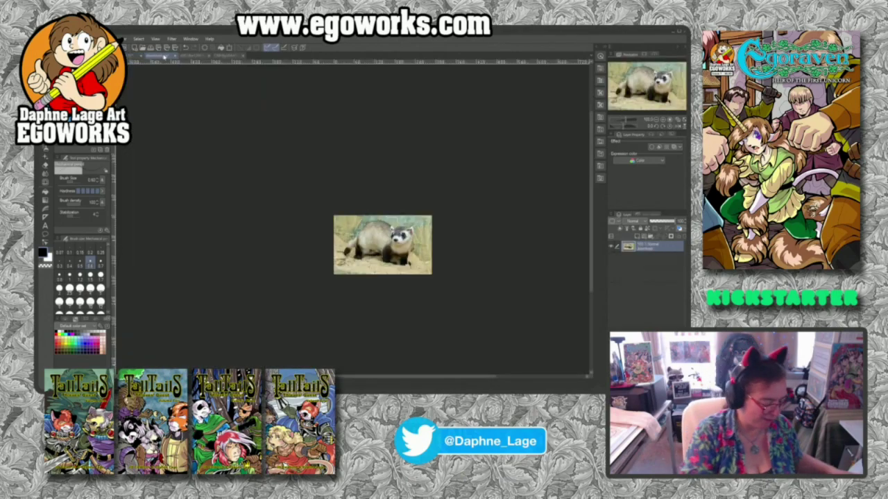
{"action": "key", "text": "ctrl+plus"}
{"action": "key", "text": "ctrl+plus"}
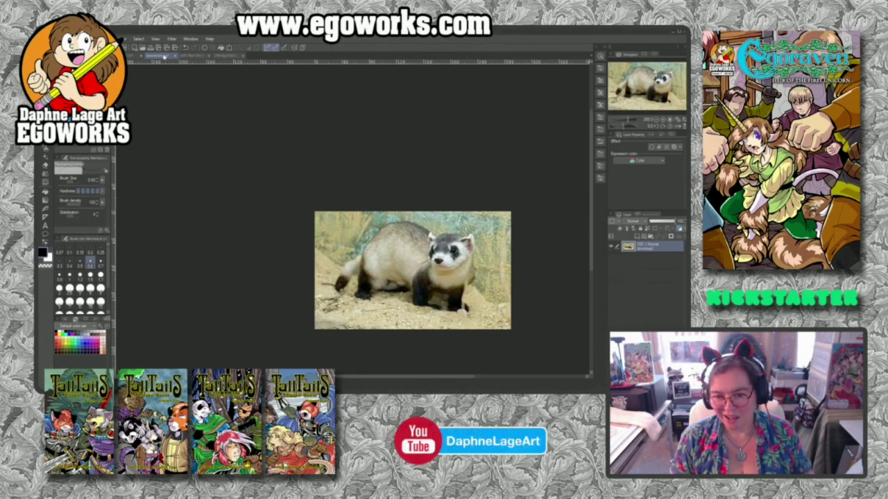
{"action": "left_click_drag", "start_coordinate": [462, 286], "coordinate": [443, 269]}
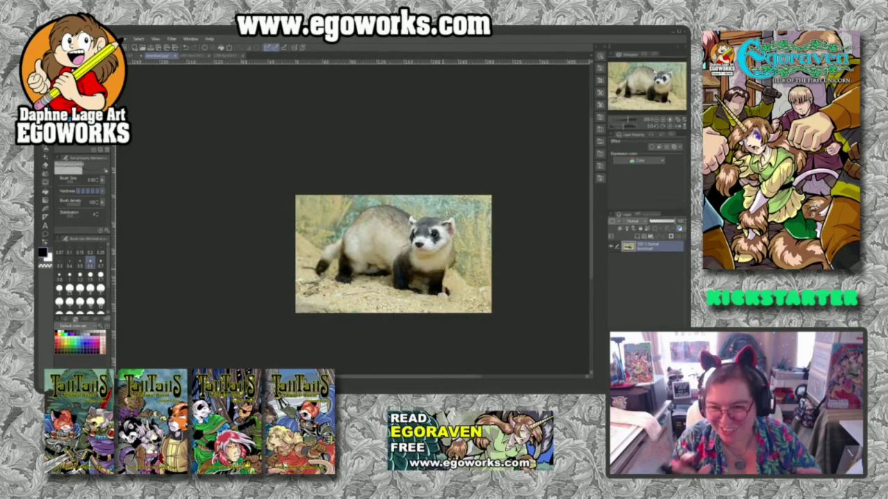
Add an empty layer above the ferret photo, reduce the photo layer's opacity, and make the empty layer active
{"action": "left_click", "coordinate": [638, 235]}
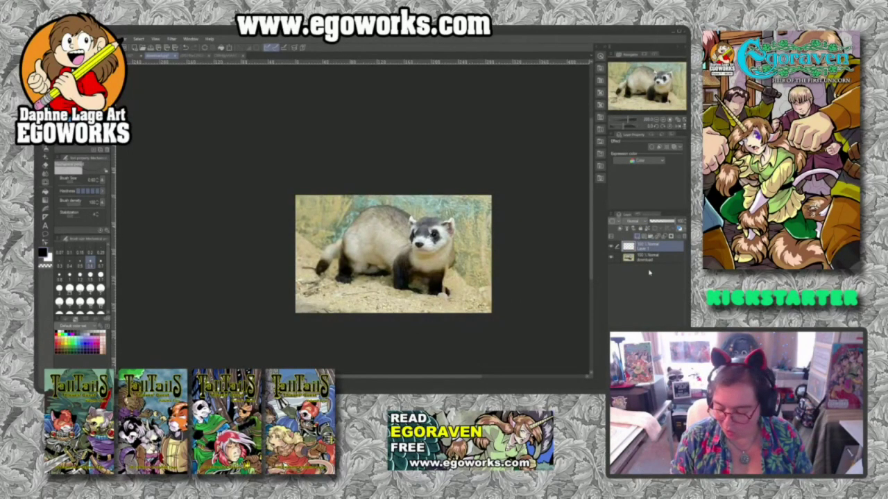
{"action": "left_click", "coordinate": [644, 257]}
{"action": "left_click_drag", "start_coordinate": [676, 223], "coordinate": [667, 225]}
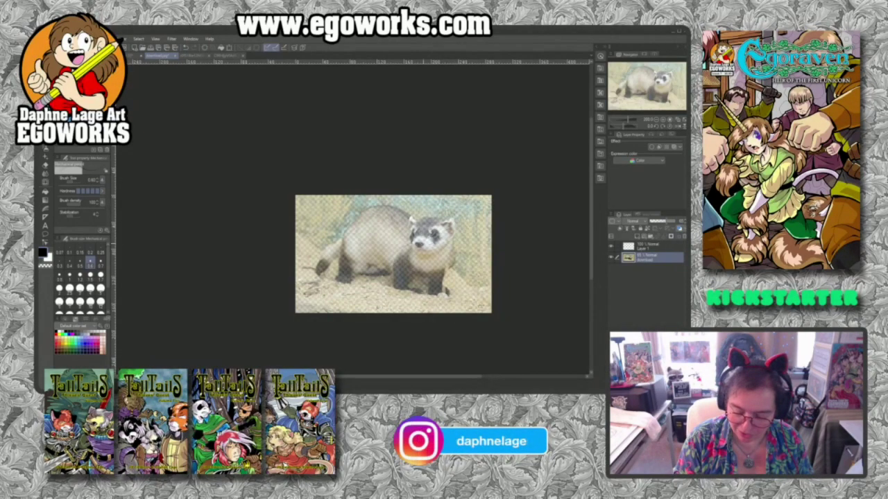
{"action": "left_click", "coordinate": [650, 248]}
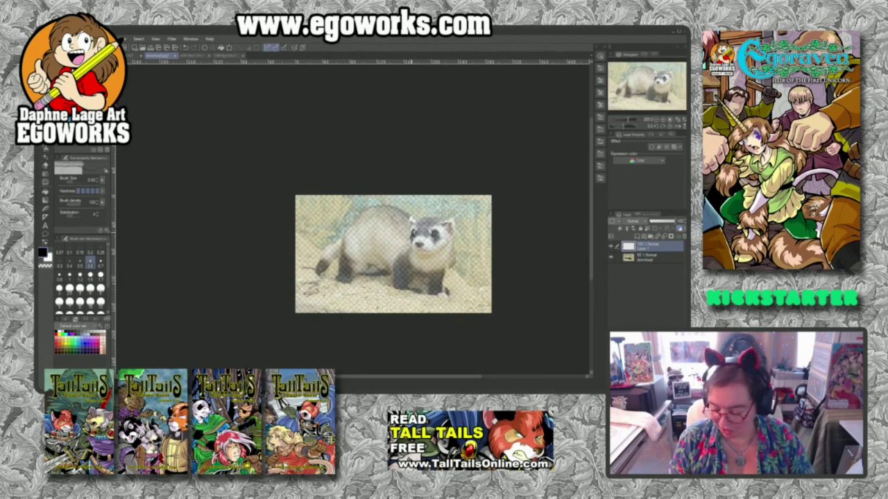
Add another layer beneath the ferret photo and fill it with white as a backdrop
{"action": "left_click", "coordinate": [647, 258]}
{"action": "left_click", "coordinate": [636, 236]}
{"action": "left_click_drag", "start_coordinate": [648, 258], "coordinate": [652, 269]}
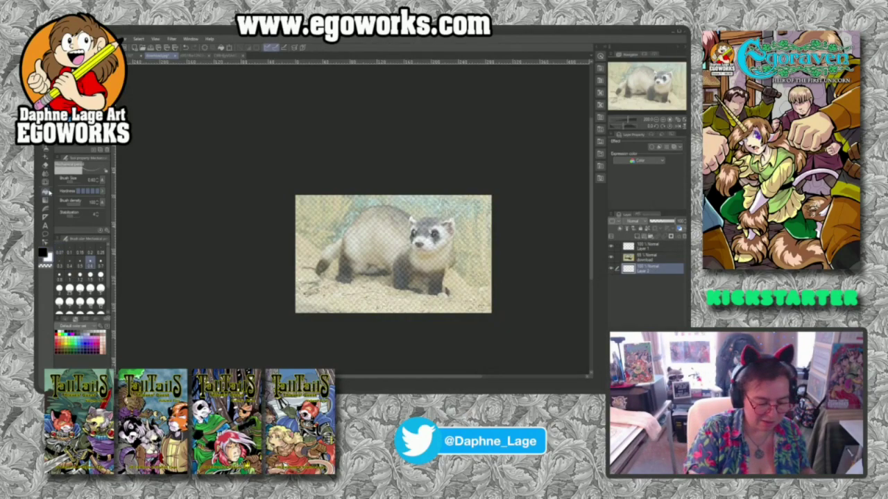
{"action": "left_click", "coordinate": [47, 192]}
{"action": "left_click", "coordinate": [469, 283]}
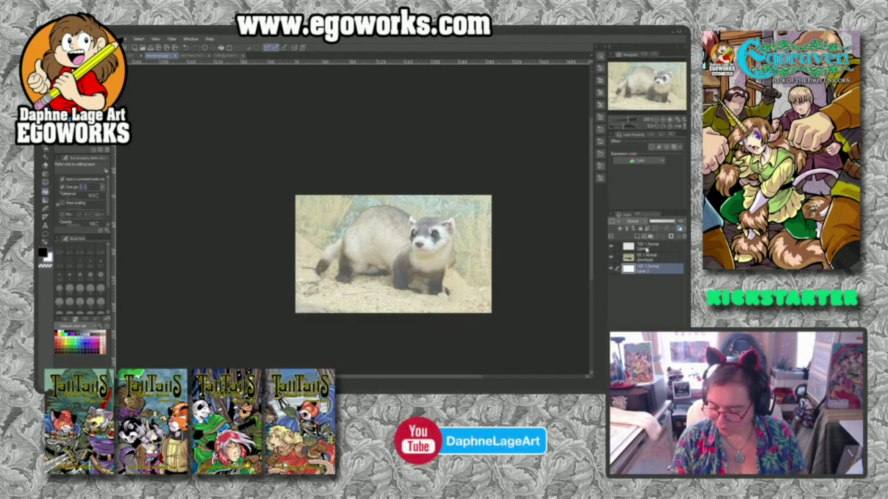
Fade the ferret photo layer further and make the empty top layer, Layer 1, active for tracing
{"action": "left_click", "coordinate": [646, 247]}
{"action": "left_click", "coordinate": [650, 259]}
{"action": "left_click_drag", "start_coordinate": [667, 223], "coordinate": [658, 224]}
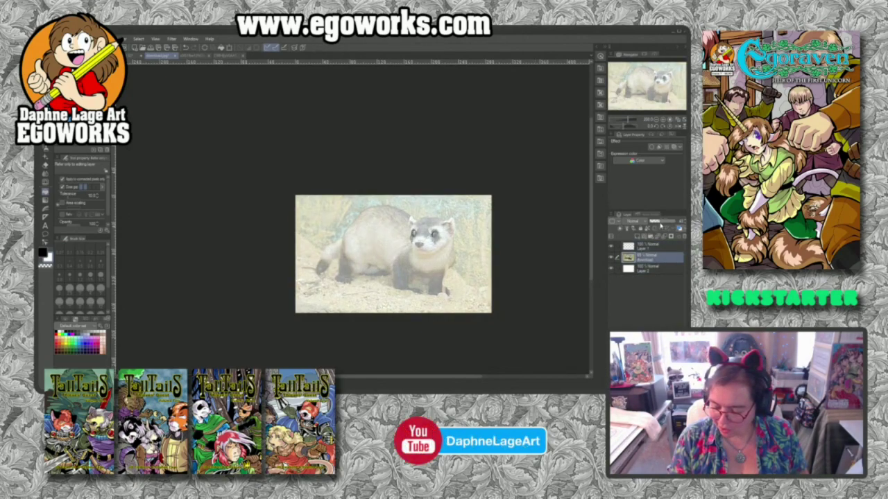
{"action": "left_click", "coordinate": [647, 250]}
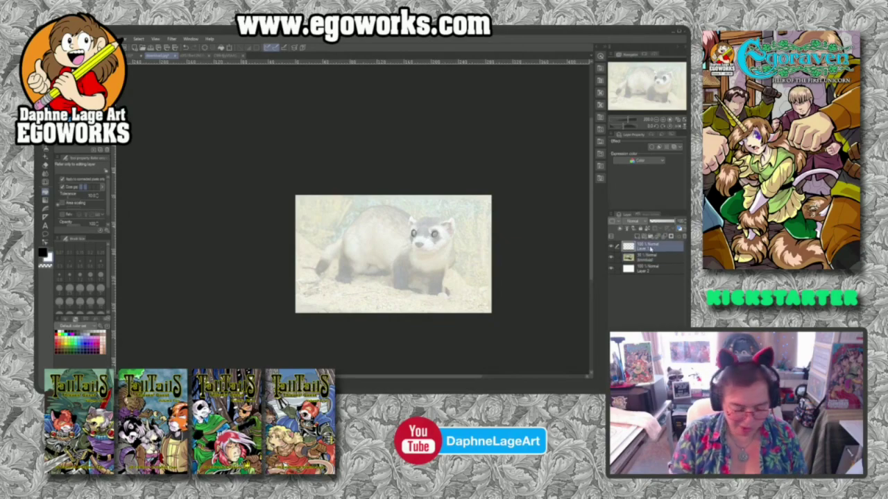
Trace the ferret's head over the enlarged photo with the pencil, including nose, mouth, eyes, cheeks and ears
{"action": "key", "text": "ctrl+space"}
{"action": "left_click", "coordinate": [437, 262]}
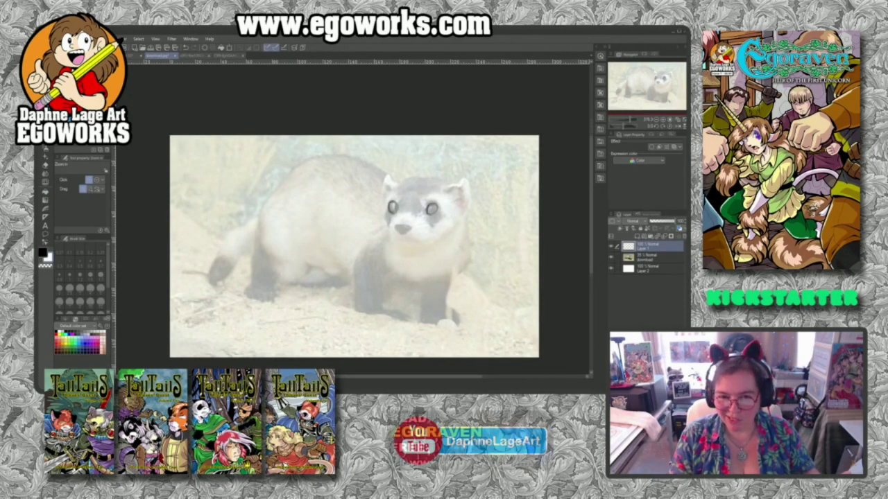
{"action": "key", "text": "p"}
{"action": "key", "text": "p"}
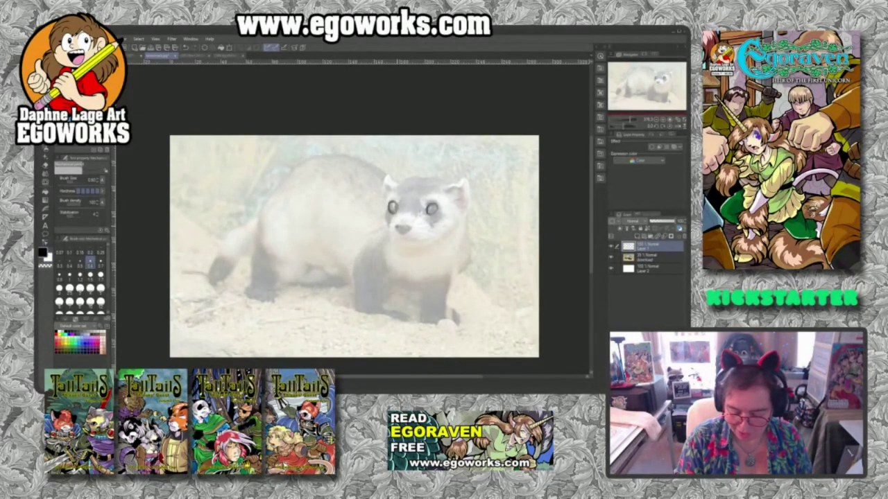
{"action": "mouse_move", "coordinate": [410, 228]}
{"action": "left_mouse_down"}
{"action": "mouse_move", "coordinate": [386, 241]}
{"action": "mouse_move", "coordinate": [430, 240]}
{"action": "mouse_move", "coordinate": [399, 247]}
{"action": "mouse_move", "coordinate": [416, 252]}
{"action": "mouse_move", "coordinate": [454, 234]}
{"action": "mouse_move", "coordinate": [462, 212]}
{"action": "left_mouse_up"}
{"action": "mouse_move", "coordinate": [385, 209]}
{"action": "left_mouse_down"}
{"action": "mouse_move", "coordinate": [376, 221]}
{"action": "mouse_move", "coordinate": [383, 230]}
{"action": "left_mouse_up"}
{"action": "mouse_move", "coordinate": [447, 187]}
{"action": "left_mouse_down"}
{"action": "mouse_move", "coordinate": [466, 181]}
{"action": "mouse_move", "coordinate": [469, 215]}
{"action": "mouse_move", "coordinate": [415, 174]}
{"action": "mouse_move", "coordinate": [390, 175]}
{"action": "mouse_move", "coordinate": [381, 206]}
{"action": "left_mouse_up"}
{"action": "left_click_drag", "start_coordinate": [393, 176], "coordinate": [389, 197]}
Trace the ferret's rounded chest below the head and the straight front leg with its oval paw
{"action": "mouse_move", "coordinate": [470, 212]}
{"action": "left_mouse_down"}
{"action": "mouse_move", "coordinate": [467, 256]}
{"action": "mouse_move", "coordinate": [451, 278]}
{"action": "left_mouse_up"}
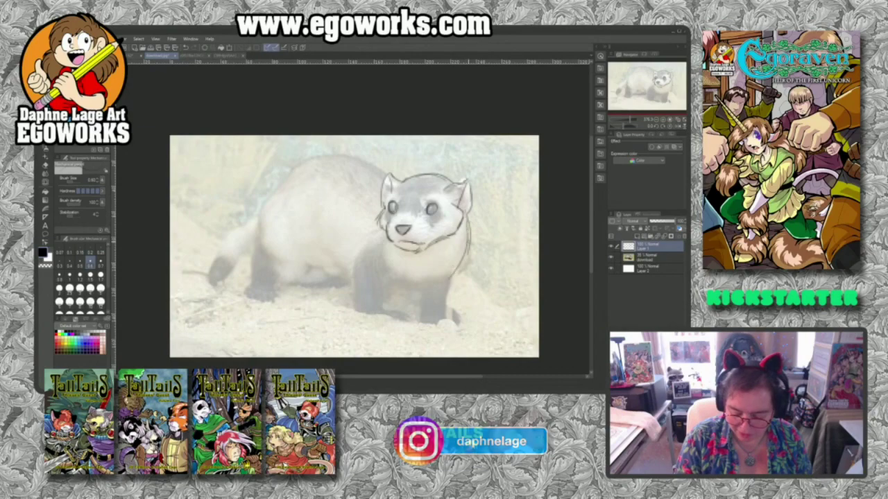
{"action": "left_click_drag", "start_coordinate": [469, 240], "coordinate": [438, 287]}
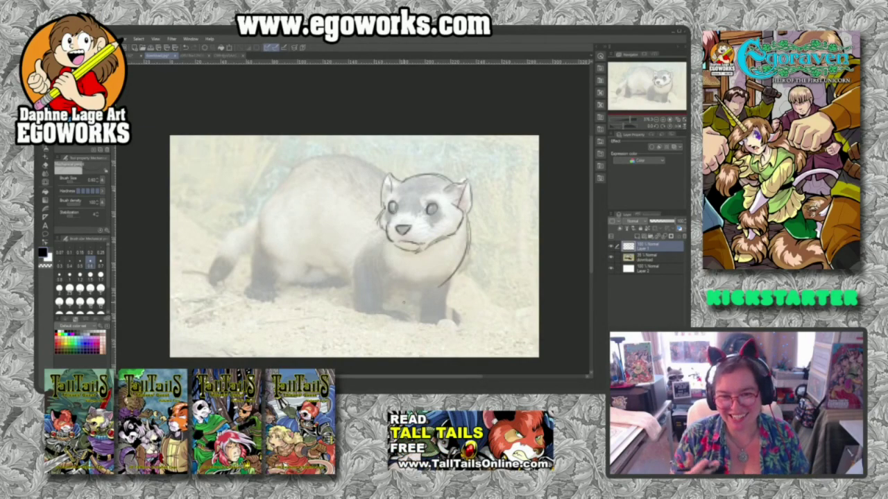
{"action": "mouse_move", "coordinate": [386, 235]}
{"action": "left_mouse_down"}
{"action": "mouse_move", "coordinate": [392, 273]}
{"action": "mouse_move", "coordinate": [414, 288]}
{"action": "mouse_move", "coordinate": [448, 279]}
{"action": "left_mouse_up"}
{"action": "left_click_drag", "start_coordinate": [468, 246], "coordinate": [449, 281]}
{"action": "mouse_move", "coordinate": [469, 215]}
{"action": "left_mouse_down"}
{"action": "mouse_move", "coordinate": [469, 244]}
{"action": "mouse_move", "coordinate": [424, 296]}
{"action": "mouse_move", "coordinate": [446, 323]}
{"action": "mouse_move", "coordinate": [422, 329]}
{"action": "mouse_move", "coordinate": [445, 330]}
{"action": "left_mouse_up"}
{"action": "left_click_drag", "start_coordinate": [433, 323], "coordinate": [462, 329]}
{"action": "left_click_drag", "start_coordinate": [423, 320], "coordinate": [444, 336]}
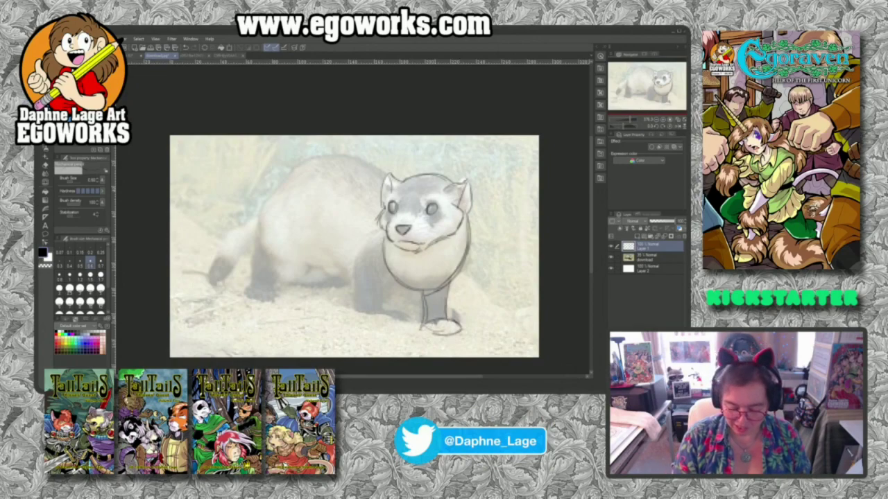
Trace the ferret's shoulder and second front leg with its paw, the belly line, and the inner curve of the torso
{"action": "left_click_drag", "start_coordinate": [379, 233], "coordinate": [355, 286]}
{"action": "left_click_drag", "start_coordinate": [355, 251], "coordinate": [352, 311]}
{"action": "mouse_move", "coordinate": [390, 277]}
{"action": "left_mouse_down"}
{"action": "mouse_move", "coordinate": [376, 307]}
{"action": "mouse_move", "coordinate": [383, 311]}
{"action": "mouse_move", "coordinate": [370, 311]}
{"action": "mouse_move", "coordinate": [387, 323]}
{"action": "mouse_move", "coordinate": [390, 310]}
{"action": "mouse_move", "coordinate": [352, 297]}
{"action": "left_mouse_up"}
{"action": "mouse_move", "coordinate": [424, 295]}
{"action": "left_mouse_down"}
{"action": "mouse_move", "coordinate": [383, 301]}
{"action": "mouse_move", "coordinate": [308, 266]}
{"action": "mouse_move", "coordinate": [288, 201]}
{"action": "mouse_move", "coordinate": [287, 243]}
{"action": "left_mouse_up"}
{"action": "left_click_drag", "start_coordinate": [298, 185], "coordinate": [337, 257]}
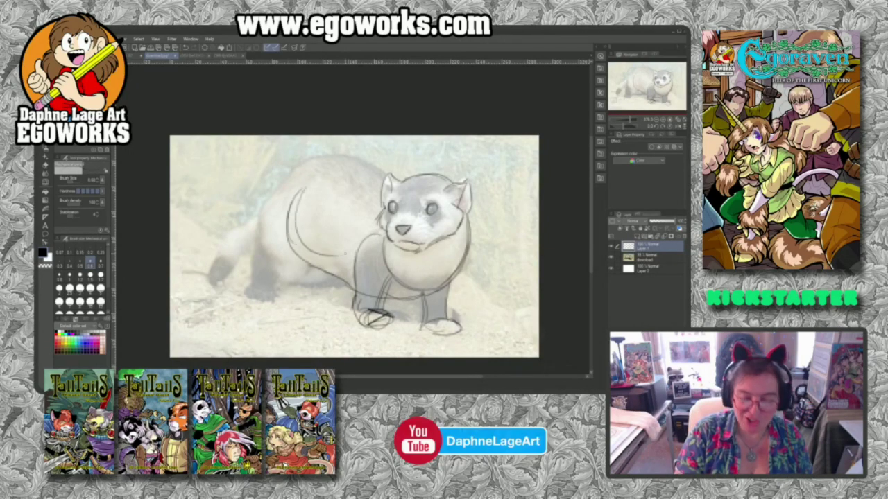
Trace the ferret's arched back and rounded haunch, connecting them to the head and belly
{"action": "mouse_move", "coordinate": [301, 234]}
{"action": "left_mouse_down"}
{"action": "mouse_move", "coordinate": [291, 254]}
{"action": "mouse_move", "coordinate": [362, 291]}
{"action": "left_mouse_up"}
{"action": "mouse_move", "coordinate": [386, 181]}
{"action": "left_mouse_down"}
{"action": "mouse_move", "coordinate": [375, 170]}
{"action": "mouse_move", "coordinate": [300, 166]}
{"action": "left_mouse_up"}
{"action": "left_click_drag", "start_coordinate": [368, 167], "coordinate": [271, 204]}
{"action": "mouse_move", "coordinate": [293, 172]}
{"action": "left_mouse_down"}
{"action": "mouse_move", "coordinate": [267, 209]}
{"action": "mouse_move", "coordinate": [263, 278]}
{"action": "mouse_move", "coordinate": [291, 283]}
{"action": "mouse_move", "coordinate": [309, 263]}
{"action": "left_mouse_up"}
Trace the ferret's hind legs with their paws and the curved tail
{"action": "mouse_move", "coordinate": [263, 226]}
{"action": "left_mouse_down"}
{"action": "mouse_move", "coordinate": [250, 276]}
{"action": "mouse_move", "coordinate": [276, 290]}
{"action": "mouse_move", "coordinate": [279, 302]}
{"action": "mouse_move", "coordinate": [250, 300]}
{"action": "mouse_move", "coordinate": [277, 305]}
{"action": "left_mouse_up"}
{"action": "left_click_drag", "start_coordinate": [267, 202], "coordinate": [212, 244]}
{"action": "mouse_move", "coordinate": [252, 220]}
{"action": "left_mouse_down"}
{"action": "mouse_move", "coordinate": [205, 284]}
{"action": "mouse_move", "coordinate": [226, 302]}
{"action": "mouse_move", "coordinate": [254, 241]}
{"action": "mouse_move", "coordinate": [235, 261]}
{"action": "left_mouse_up"}
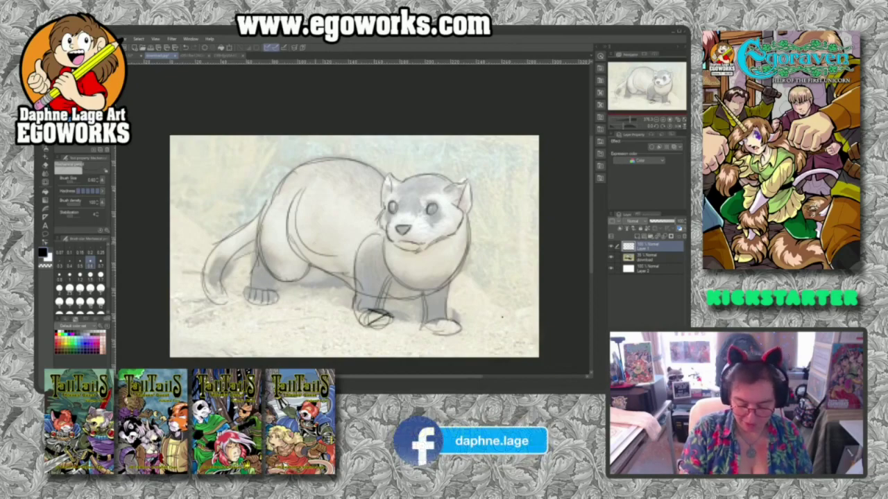
{"action": "mouse_move", "coordinate": [322, 275]}
{"action": "left_mouse_down"}
{"action": "mouse_move", "coordinate": [337, 290]}
{"action": "mouse_move", "coordinate": [302, 291]}
{"action": "mouse_move", "coordinate": [346, 295]}
{"action": "mouse_move", "coordinate": [352, 287]}
{"action": "mouse_move", "coordinate": [350, 294]}
{"action": "left_mouse_up"}
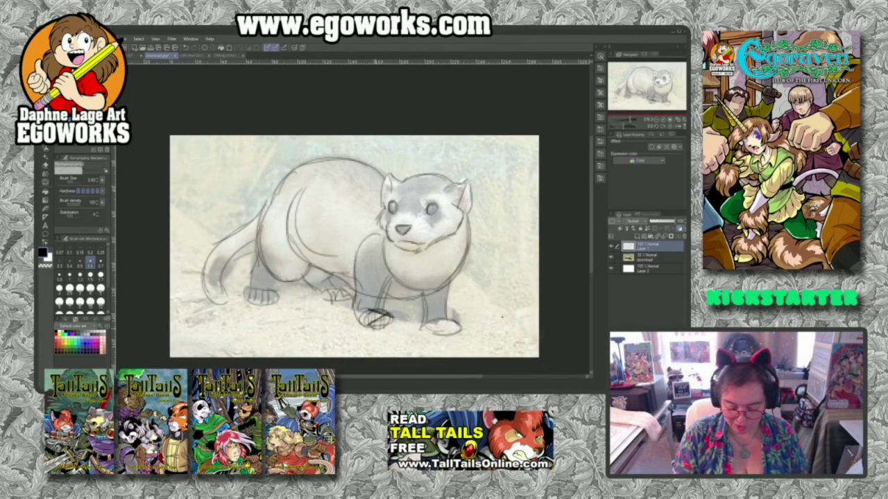
Add short toe lines to the ferret's front paw beneath the chest
{"action": "left_click_drag", "start_coordinate": [439, 325], "coordinate": [436, 335]}
{"action": "left_click_drag", "start_coordinate": [443, 320], "coordinate": [449, 335]}
{"action": "left_click_drag", "start_coordinate": [455, 323], "coordinate": [458, 334]}
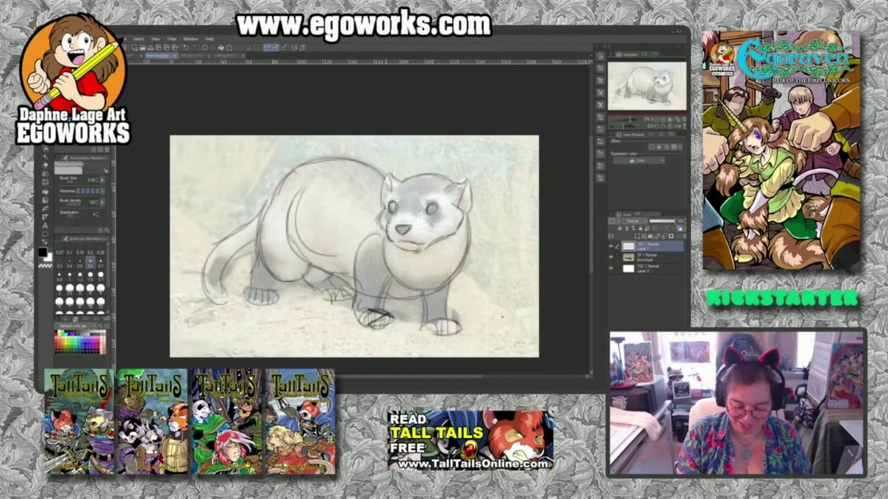
Compare the traced sketch with the ferret photo by alternating the visibility of the two layers, ending with only the sketch shown
{"action": "left_click", "coordinate": [612, 258]}
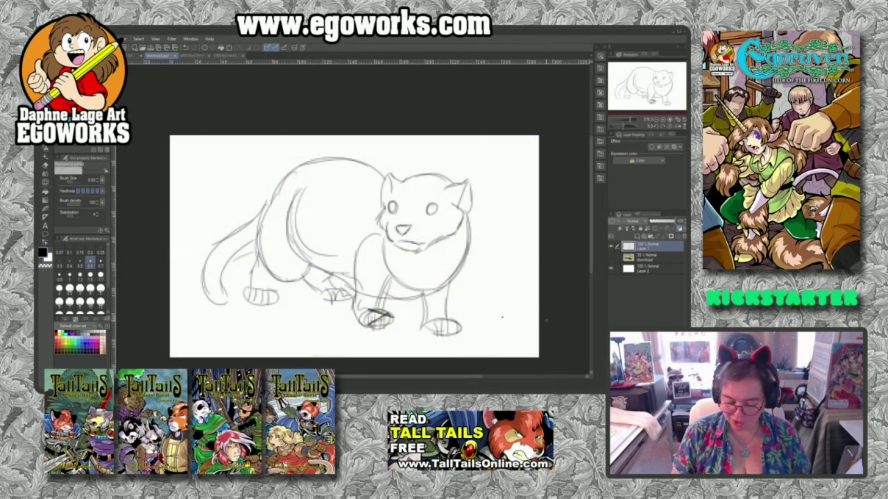
{"action": "left_click", "coordinate": [611, 246]}
{"action": "left_click", "coordinate": [612, 257]}
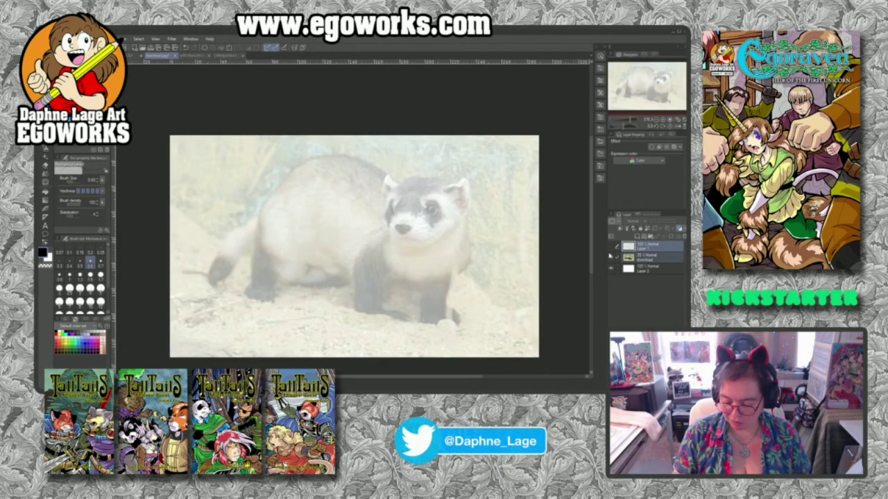
{"action": "left_click", "coordinate": [612, 257]}
{"action": "left_click", "coordinate": [611, 246]}
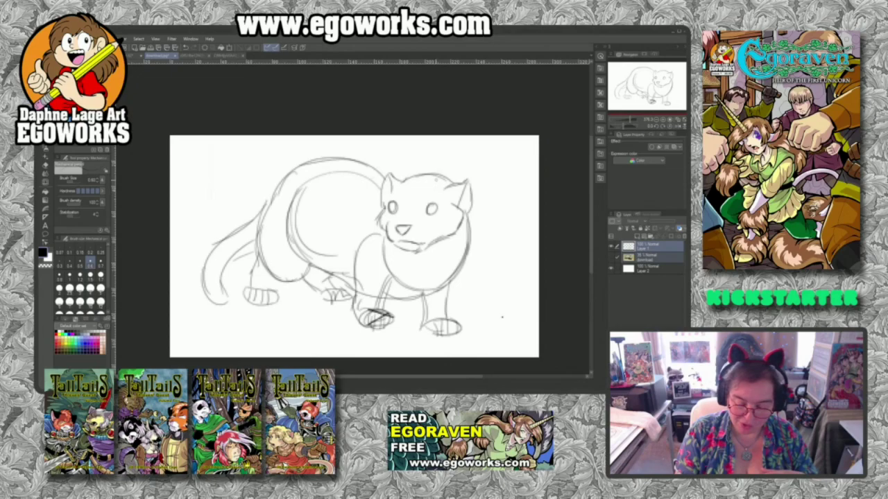
Draw construction guide lines across the ferret's face and check them against the photo, ending with the photo hidden
{"action": "mouse_move", "coordinate": [420, 179]}
{"action": "left_mouse_down"}
{"action": "mouse_move", "coordinate": [405, 225]}
{"action": "mouse_move", "coordinate": [417, 212]}
{"action": "left_mouse_up"}
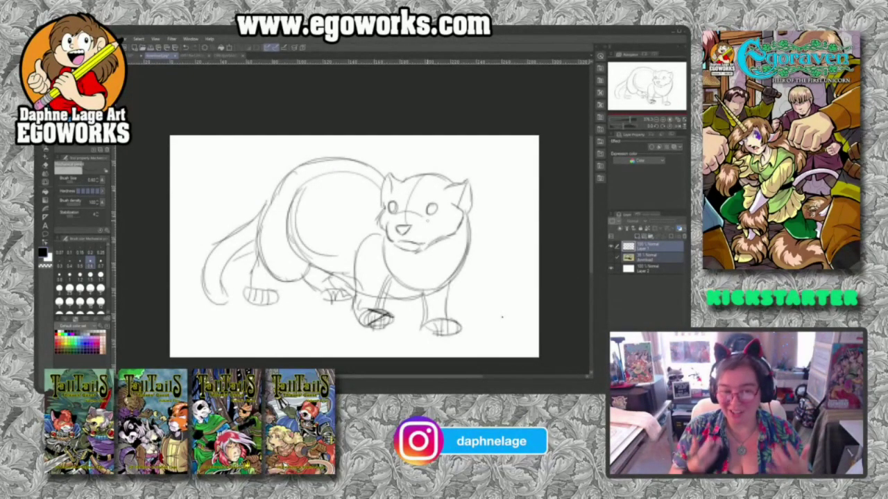
{"action": "left_click", "coordinate": [610, 258]}
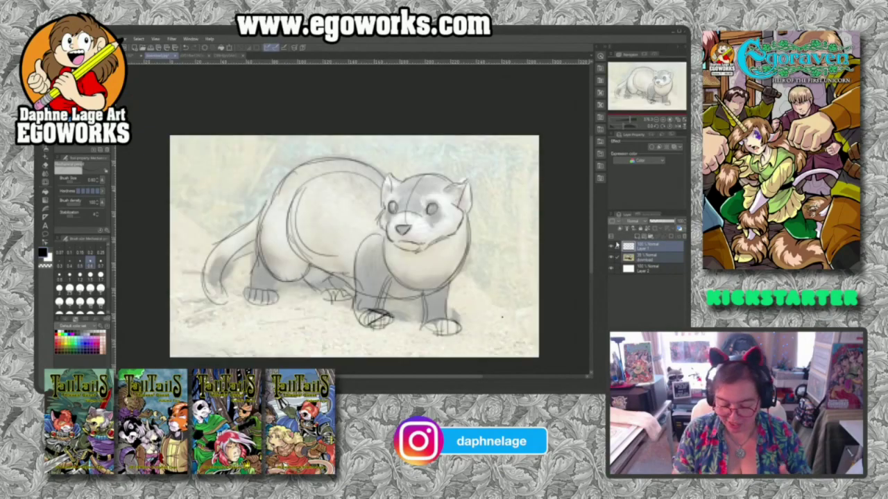
{"action": "left_click", "coordinate": [611, 258]}
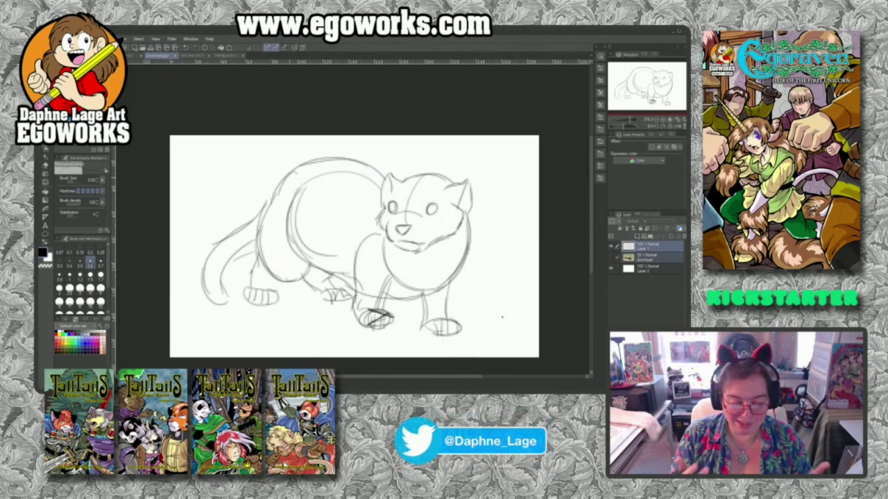
Return to the character page drawing and bring the head, raised arm and belly into view
{"action": "left_click", "coordinate": [128, 56]}
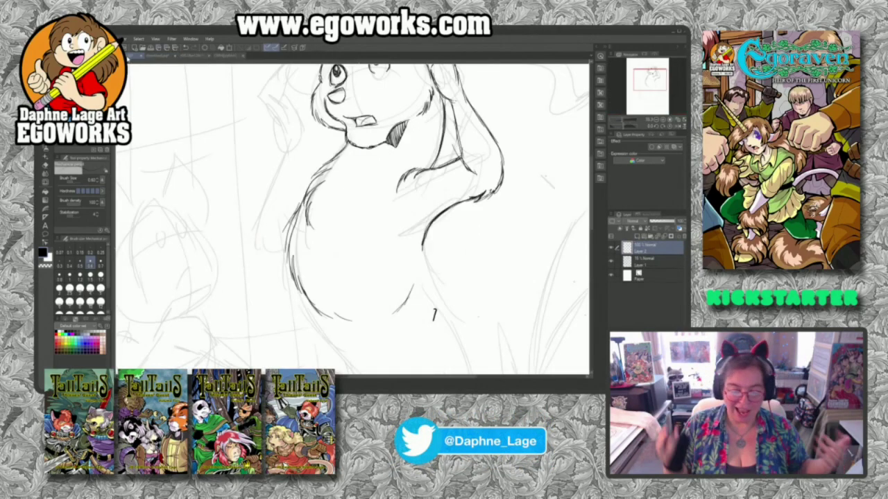
{"action": "left_click_drag", "start_coordinate": [427, 179], "coordinate": [423, 229]}
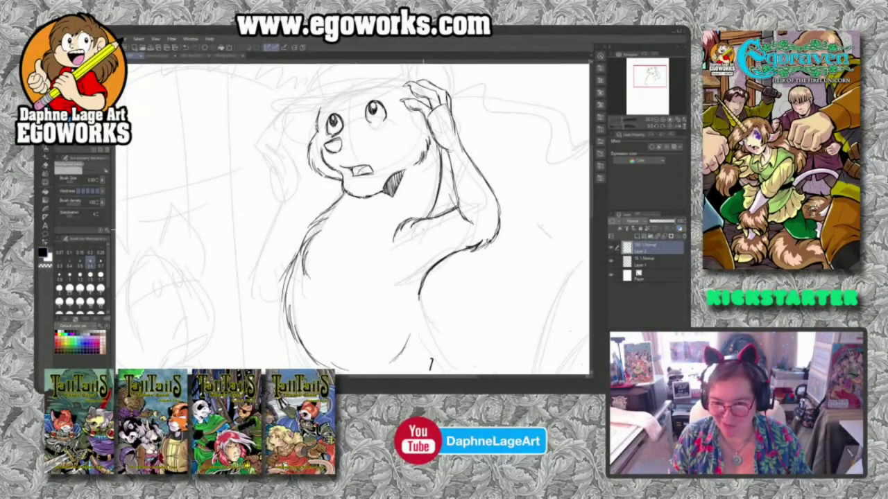
Draw the forearm of the character's second raised arm beside the belly, ending in a furry elbow
{"action": "scroll", "coordinate": [423, 229], "scroll_direction": "down", "scroll_amount": 3}
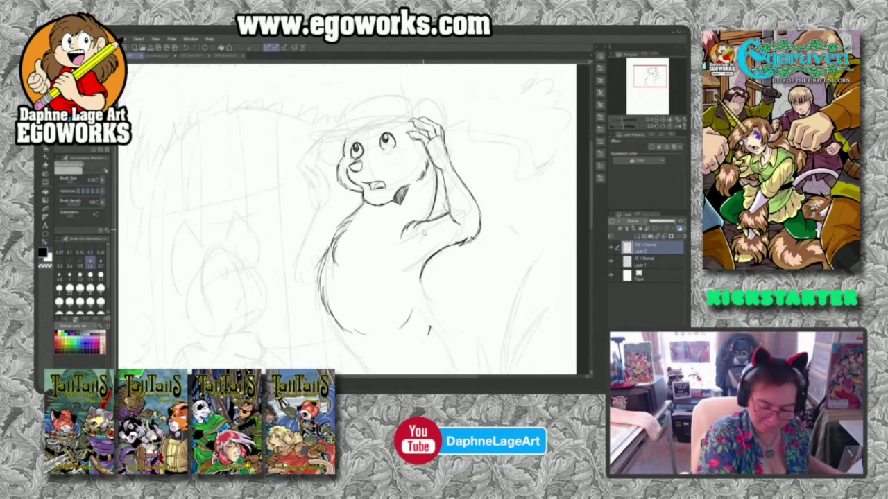
{"action": "left_click_drag", "start_coordinate": [282, 328], "coordinate": [273, 299]}
{"action": "key", "text": "ctrl+space"}
{"action": "scroll", "coordinate": [433, 237], "scroll_direction": "up", "scroll_amount": 3}
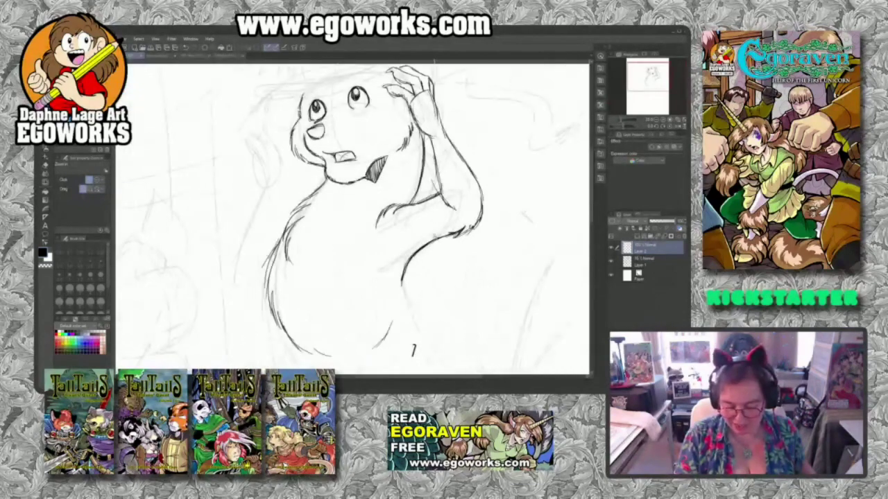
{"action": "left_click_drag", "start_coordinate": [370, 246], "coordinate": [374, 258]}
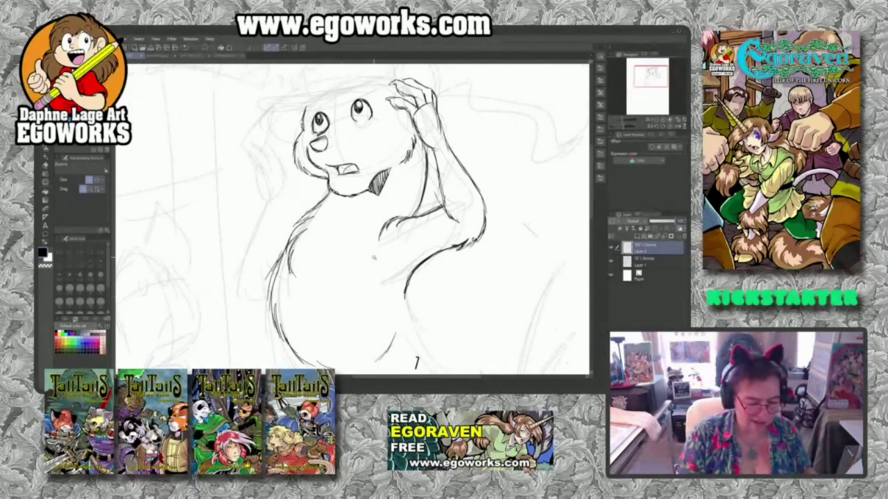
{"action": "key", "text": "p"}
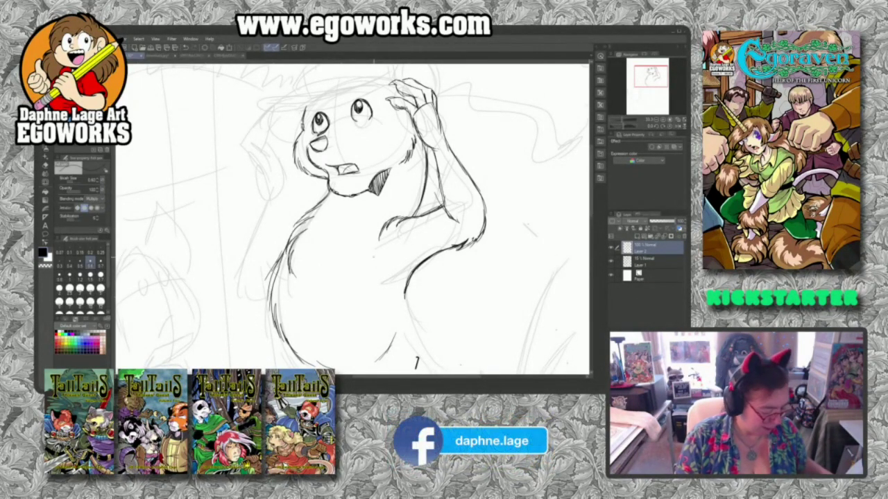
{"action": "key", "text": "e"}
{"action": "mouse_move", "coordinate": [284, 192]}
{"action": "left_mouse_down"}
{"action": "mouse_move", "coordinate": [271, 247]}
{"action": "mouse_move", "coordinate": [265, 163]}
{"action": "mouse_move", "coordinate": [244, 261]}
{"action": "mouse_move", "coordinate": [244, 289]}
{"action": "mouse_move", "coordinate": [271, 303]}
{"action": "left_mouse_up"}
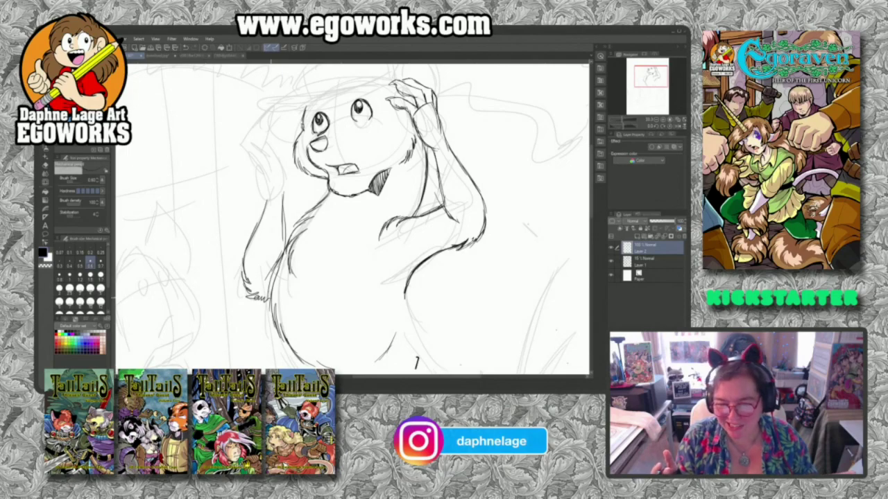
Add fur tufts at the shoulder next to the second arm and sketch the palm of its hand
{"action": "left_click_drag", "start_coordinate": [450, 317], "coordinate": [442, 320]}
{"action": "left_click_drag", "start_coordinate": [307, 211], "coordinate": [287, 225]}
{"action": "left_click_drag", "start_coordinate": [299, 217], "coordinate": [287, 236]}
{"action": "left_click_drag", "start_coordinate": [266, 164], "coordinate": [247, 197]}
{"action": "mouse_move", "coordinate": [278, 154]}
{"action": "left_mouse_down"}
{"action": "mouse_move", "coordinate": [271, 189]}
{"action": "mouse_move", "coordinate": [285, 183]}
{"action": "mouse_move", "coordinate": [273, 149]}
{"action": "left_mouse_up"}
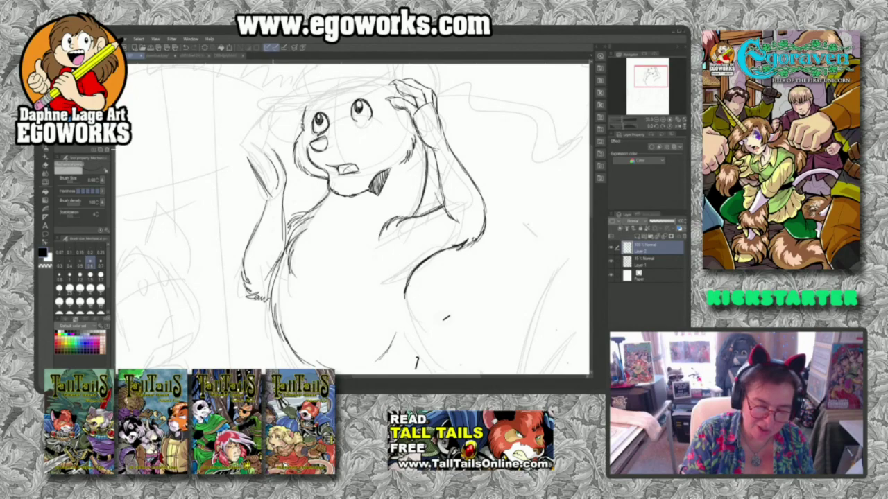
Draw the curled fingers of the second raised hand beside the face
{"action": "left_click_drag", "start_coordinate": [454, 203], "coordinate": [460, 275]}
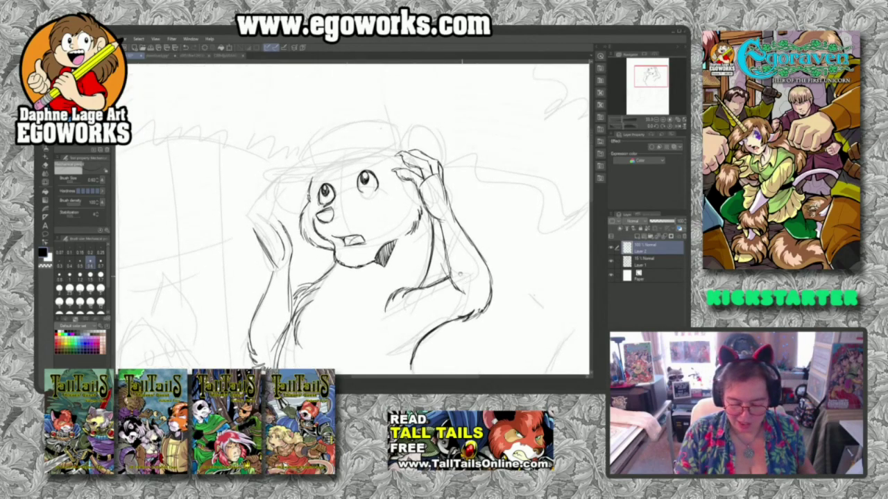
{"action": "mouse_move", "coordinate": [247, 222]}
{"action": "left_mouse_down"}
{"action": "mouse_move", "coordinate": [255, 200]}
{"action": "mouse_move", "coordinate": [272, 191]}
{"action": "mouse_move", "coordinate": [255, 223]}
{"action": "left_mouse_up"}
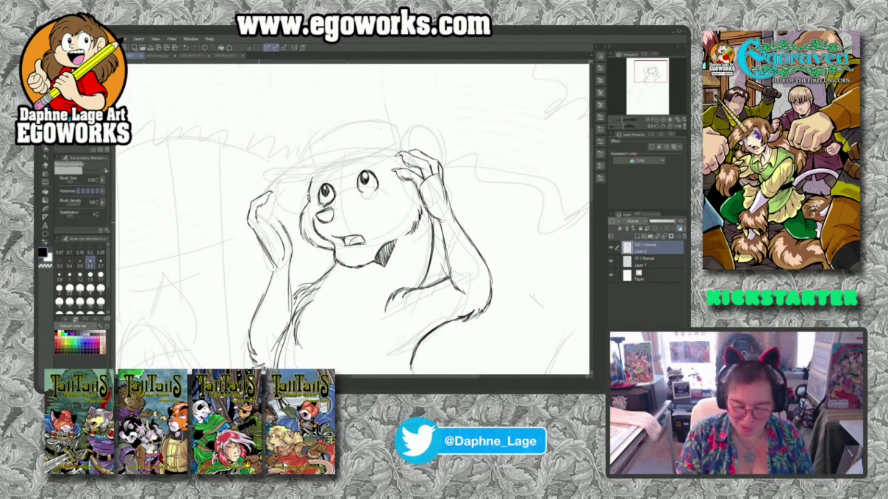
{"action": "mouse_move", "coordinate": [248, 215]}
{"action": "left_mouse_down"}
{"action": "mouse_move", "coordinate": [244, 188]}
{"action": "mouse_move", "coordinate": [265, 182]}
{"action": "mouse_move", "coordinate": [255, 195]}
{"action": "mouse_move", "coordinate": [260, 214]}
{"action": "mouse_move", "coordinate": [291, 227]}
{"action": "mouse_move", "coordinate": [286, 211]}
{"action": "left_mouse_up"}
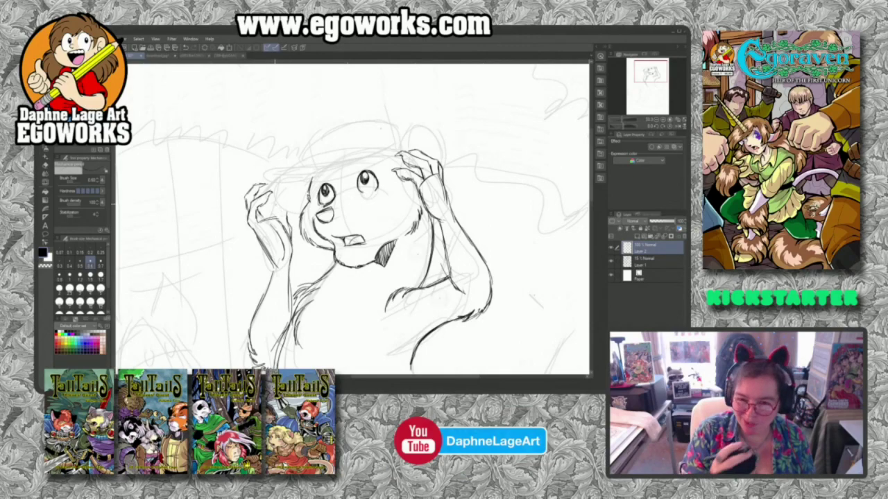
{"action": "left_click_drag", "start_coordinate": [280, 210], "coordinate": [284, 229]}
{"action": "mouse_move", "coordinate": [262, 190]}
{"action": "left_mouse_down"}
{"action": "mouse_move", "coordinate": [269, 187]}
{"action": "mouse_move", "coordinate": [266, 221]}
{"action": "mouse_move", "coordinate": [277, 197]}
{"action": "mouse_move", "coordinate": [276, 221]}
{"action": "left_mouse_up"}
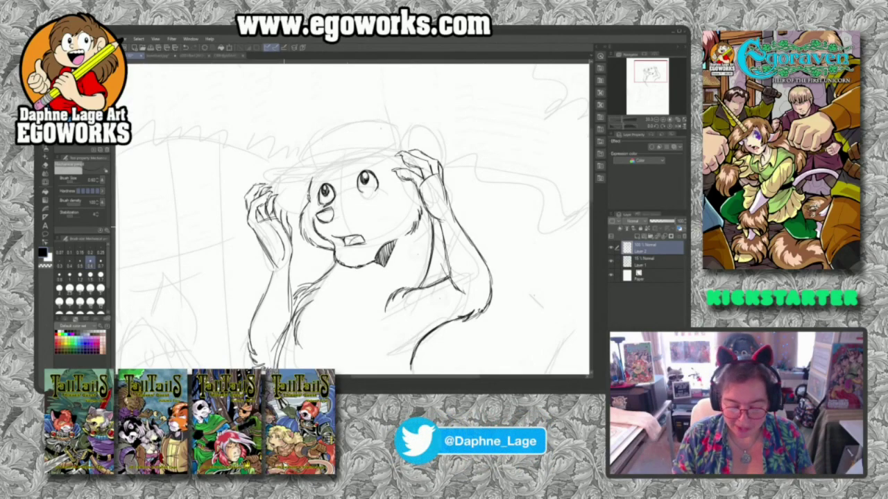
Draw the rounded ear behind the first raised hand and the other ear between the second hand and the face
{"action": "left_click_drag", "start_coordinate": [379, 233], "coordinate": [371, 281]}
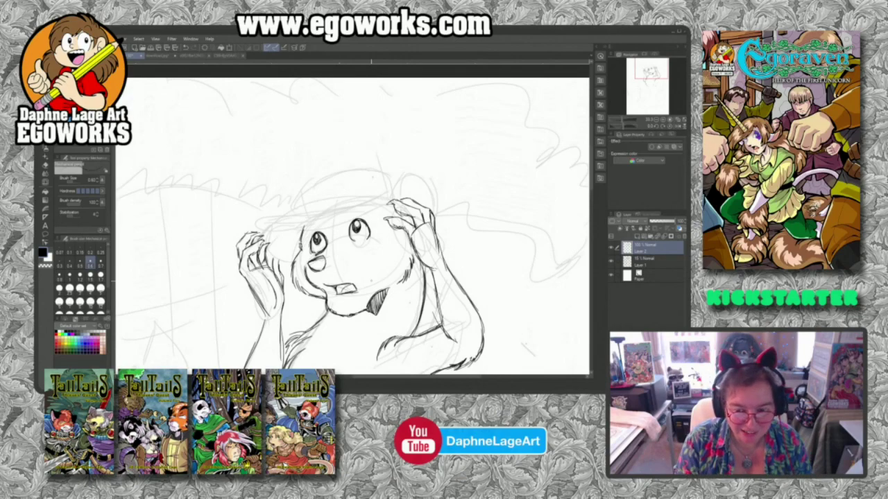
{"action": "mouse_move", "coordinate": [391, 199]}
{"action": "left_mouse_down"}
{"action": "mouse_move", "coordinate": [420, 174]}
{"action": "mouse_move", "coordinate": [437, 224]}
{"action": "mouse_move", "coordinate": [424, 175]}
{"action": "mouse_move", "coordinate": [409, 190]}
{"action": "mouse_move", "coordinate": [412, 201]}
{"action": "mouse_move", "coordinate": [391, 206]}
{"action": "left_mouse_up"}
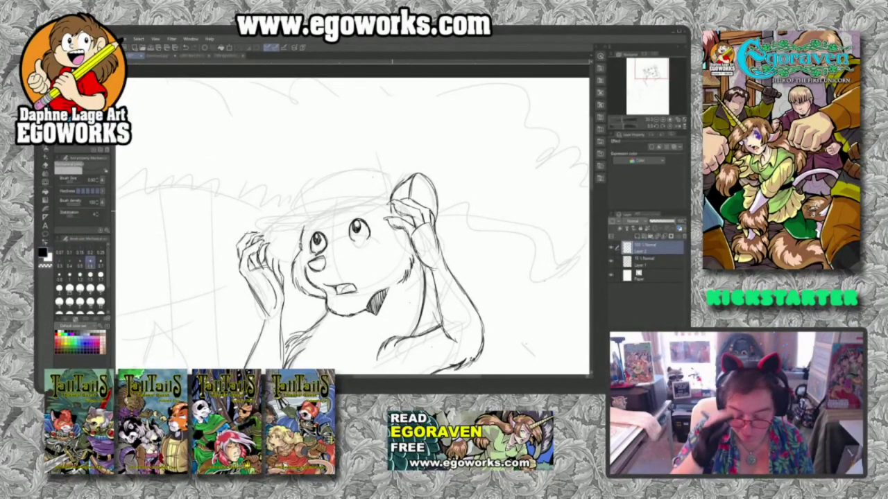
{"action": "mouse_move", "coordinate": [286, 233]}
{"action": "left_mouse_down"}
{"action": "mouse_move", "coordinate": [272, 258]}
{"action": "mouse_move", "coordinate": [272, 249]}
{"action": "left_mouse_up"}
{"action": "left_click_drag", "start_coordinate": [272, 247], "coordinate": [283, 262]}
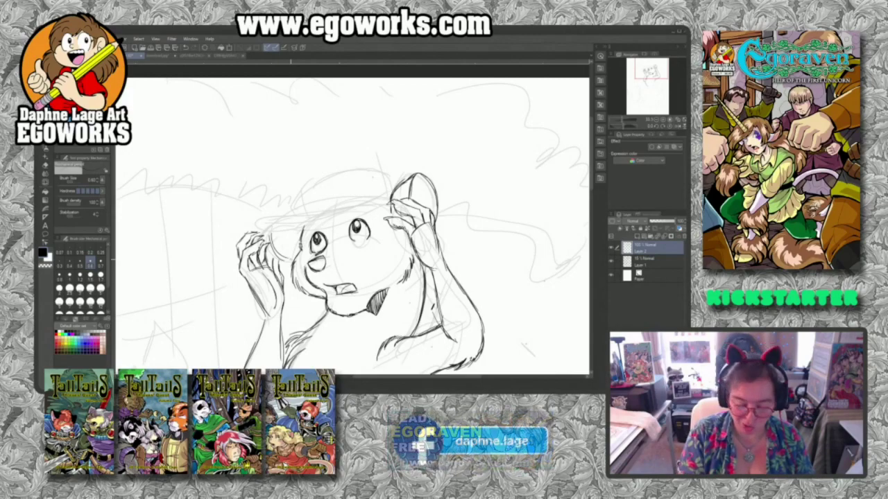
{"action": "left_click_drag", "start_coordinate": [464, 303], "coordinate": [476, 306]}
{"action": "mouse_move", "coordinate": [269, 233]}
{"action": "left_mouse_down"}
{"action": "mouse_move", "coordinate": [294, 265]}
{"action": "mouse_move", "coordinate": [285, 261]}
{"action": "left_mouse_up"}
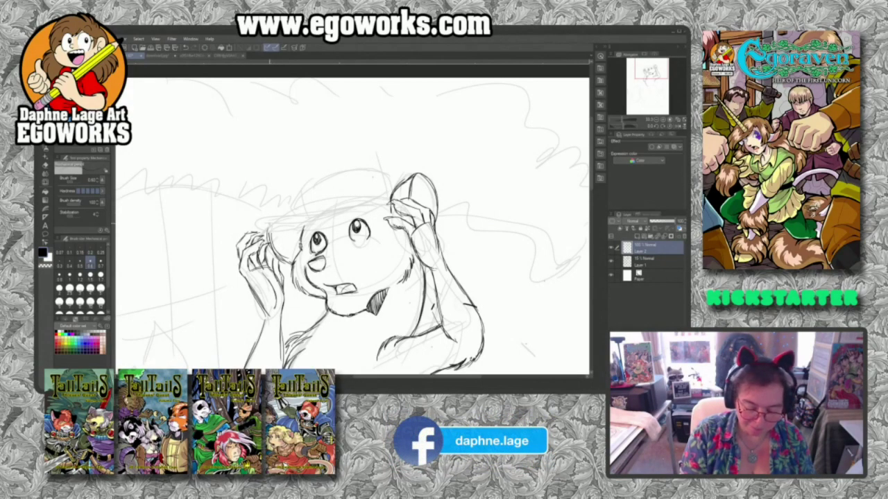
Draw the upper edge of the cap's brim across the forehead from one raised hand to the other
{"action": "mouse_move", "coordinate": [265, 214]}
{"action": "left_mouse_down"}
{"action": "mouse_move", "coordinate": [305, 217]}
{"action": "mouse_move", "coordinate": [354, 197]}
{"action": "mouse_move", "coordinate": [385, 197]}
{"action": "left_mouse_up"}
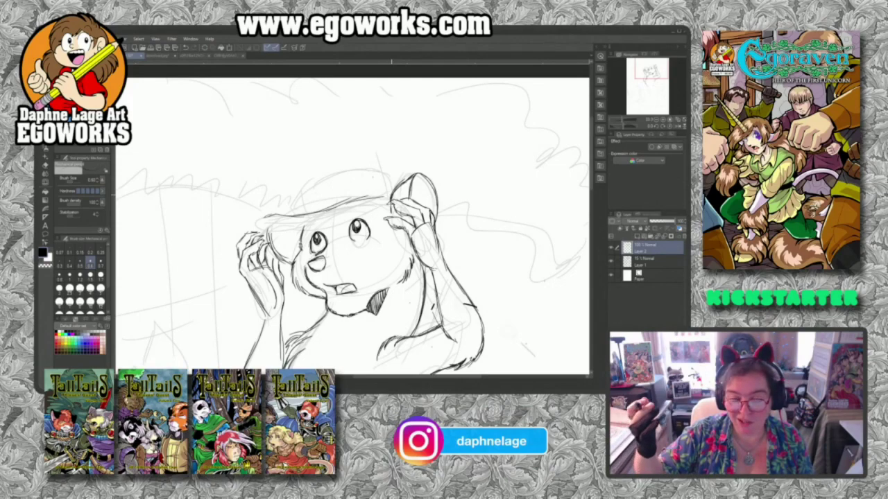
{"action": "mouse_move", "coordinate": [271, 218]}
{"action": "left_mouse_down"}
{"action": "mouse_move", "coordinate": [252, 232]}
{"action": "mouse_move", "coordinate": [274, 229]}
{"action": "left_mouse_up"}
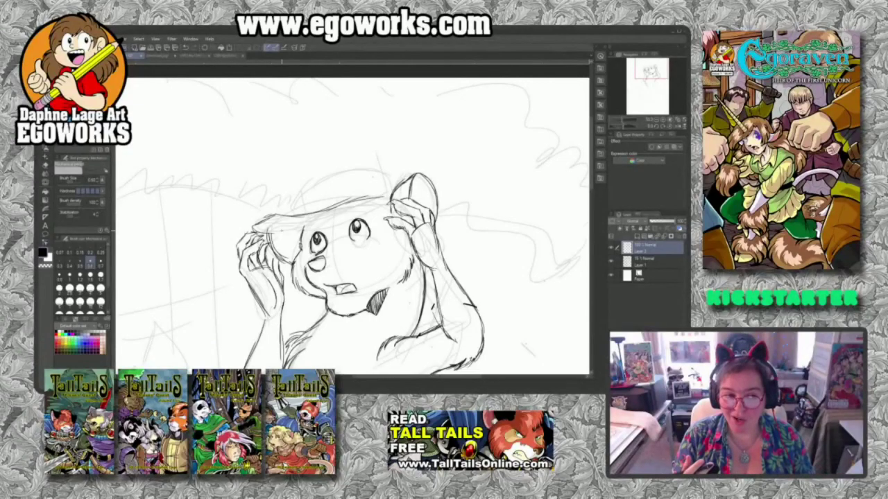
{"action": "left_click_drag", "start_coordinate": [453, 339], "coordinate": [479, 343]}
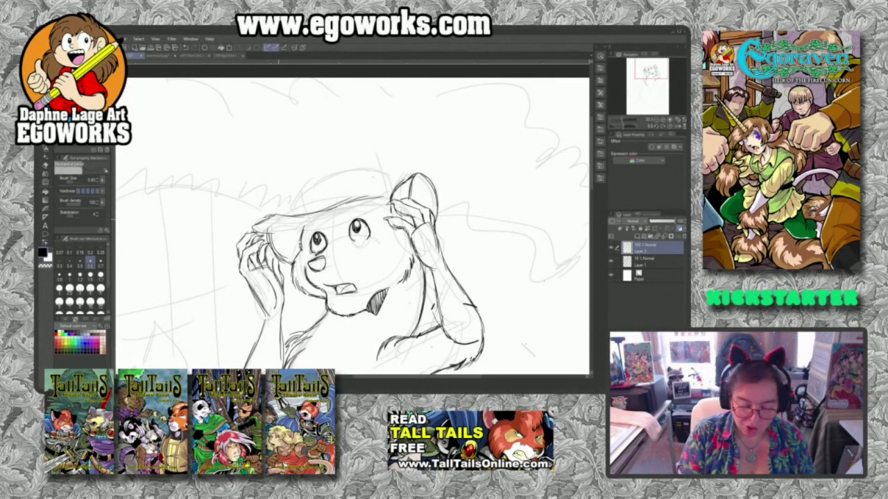
{"action": "left_click_drag", "start_coordinate": [279, 213], "coordinate": [285, 197]}
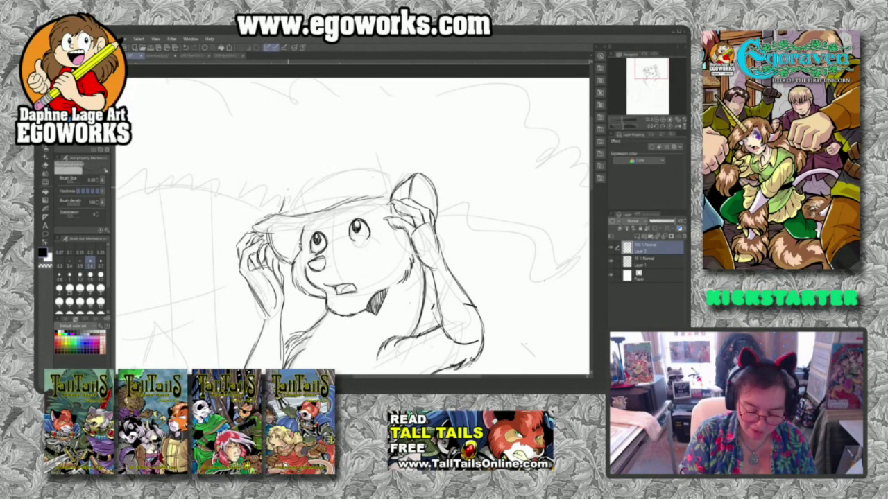
{"action": "left_click_drag", "start_coordinate": [362, 199], "coordinate": [292, 214]}
{"action": "left_click_drag", "start_coordinate": [317, 213], "coordinate": [259, 220]}
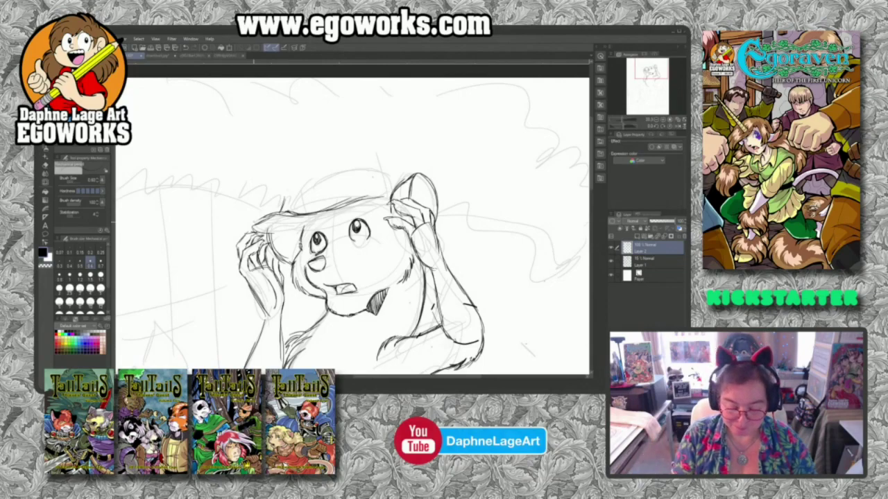
{"action": "left_click_drag", "start_coordinate": [289, 212], "coordinate": [252, 226]}
Draw the curved underside of the cap's brim above the eyes and reinforce the brim's outline
{"action": "mouse_move", "coordinate": [253, 227]}
{"action": "left_mouse_down"}
{"action": "mouse_move", "coordinate": [306, 232]}
{"action": "mouse_move", "coordinate": [367, 209]}
{"action": "left_mouse_up"}
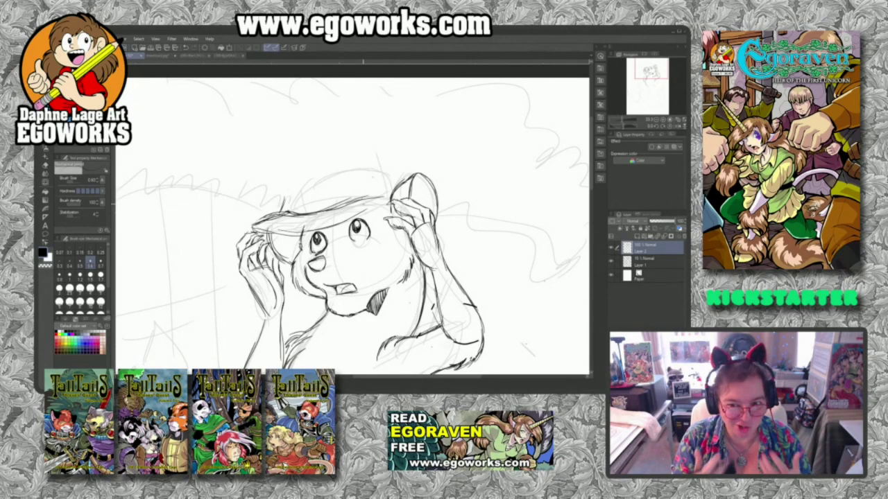
{"action": "left_click_drag", "start_coordinate": [349, 205], "coordinate": [390, 199]}
{"action": "mouse_move", "coordinate": [390, 199]}
{"action": "left_mouse_down"}
{"action": "mouse_move", "coordinate": [331, 230]}
{"action": "mouse_move", "coordinate": [256, 225]}
{"action": "left_mouse_up"}
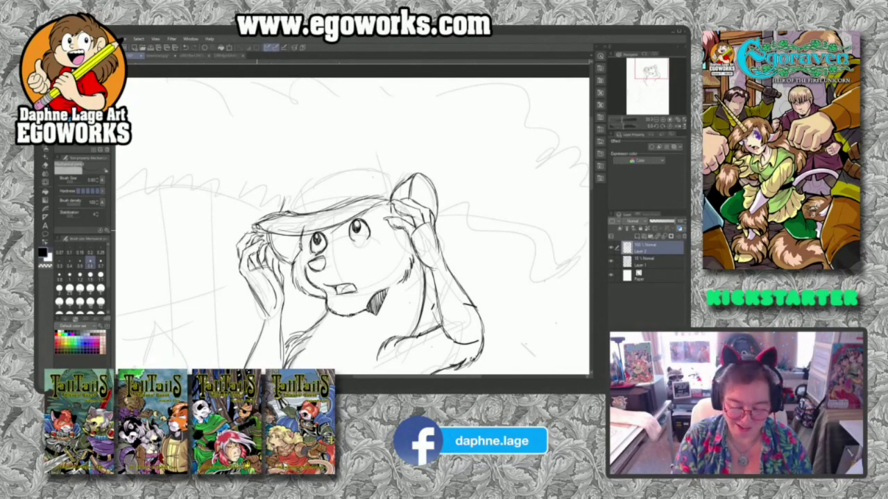
Draw the rounded crown of the cap above the brim with panel seams
{"action": "mouse_move", "coordinate": [293, 213]}
{"action": "left_mouse_down"}
{"action": "mouse_move", "coordinate": [287, 180]}
{"action": "mouse_move", "coordinate": [344, 160]}
{"action": "mouse_move", "coordinate": [362, 196]}
{"action": "left_mouse_up"}
{"action": "left_click_drag", "start_coordinate": [355, 160], "coordinate": [366, 197]}
{"action": "mouse_move", "coordinate": [339, 161]}
{"action": "left_mouse_down"}
{"action": "mouse_move", "coordinate": [358, 187]}
{"action": "mouse_move", "coordinate": [401, 175]}
{"action": "left_mouse_up"}
{"action": "mouse_move", "coordinate": [400, 179]}
{"action": "left_mouse_down"}
{"action": "mouse_move", "coordinate": [401, 187]}
{"action": "mouse_move", "coordinate": [380, 167]}
{"action": "mouse_move", "coordinate": [351, 160]}
{"action": "mouse_move", "coordinate": [401, 186]}
{"action": "mouse_move", "coordinate": [354, 163]}
{"action": "mouse_move", "coordinate": [365, 198]}
{"action": "left_mouse_up"}
{"action": "mouse_move", "coordinate": [360, 160]}
{"action": "left_mouse_down"}
{"action": "mouse_move", "coordinate": [300, 169]}
{"action": "mouse_move", "coordinate": [293, 210]}
{"action": "mouse_move", "coordinate": [259, 232]}
{"action": "mouse_move", "coordinate": [345, 225]}
{"action": "mouse_move", "coordinate": [380, 202]}
{"action": "mouse_move", "coordinate": [339, 207]}
{"action": "left_mouse_up"}
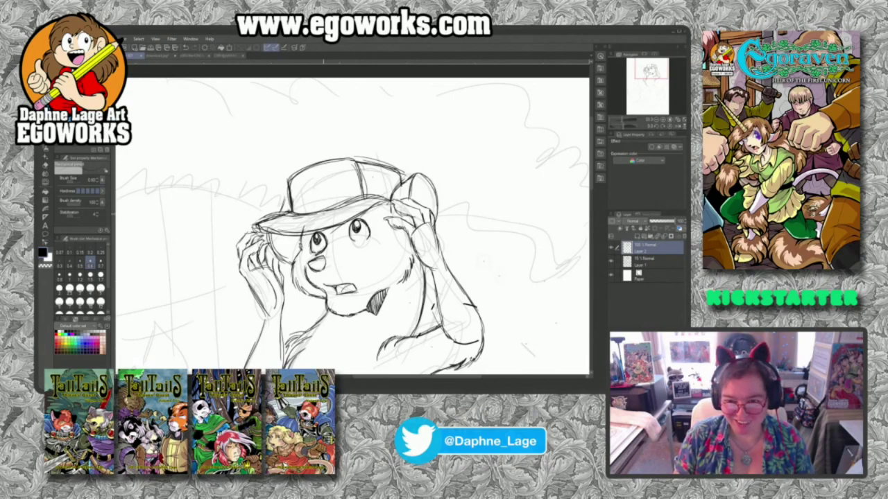
Shade the nose and sketch fur strokes down both sides of the neck and chest
{"action": "left_click_drag", "start_coordinate": [419, 290], "coordinate": [429, 197]}
{"action": "mouse_move", "coordinate": [332, 164]}
{"action": "left_mouse_down"}
{"action": "mouse_move", "coordinate": [320, 173]}
{"action": "mouse_move", "coordinate": [329, 179]}
{"action": "left_mouse_up"}
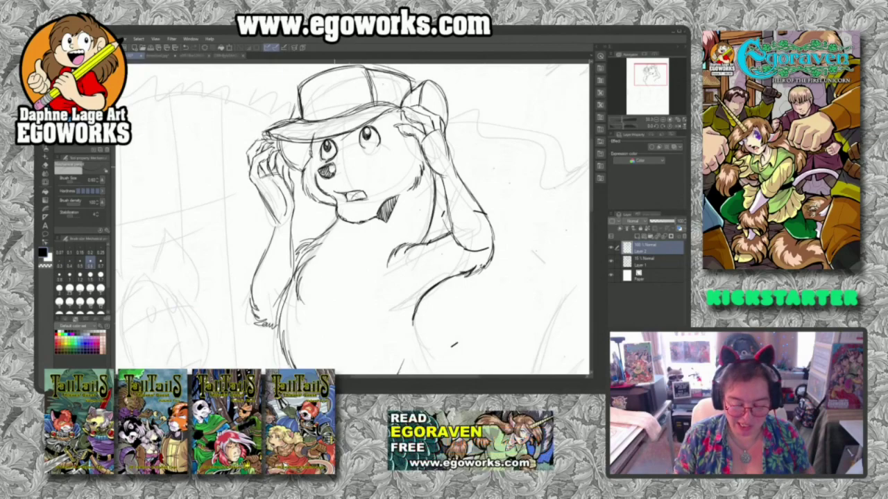
{"action": "left_click_drag", "start_coordinate": [437, 182], "coordinate": [424, 241]}
{"action": "mouse_move", "coordinate": [337, 221]}
{"action": "left_mouse_down"}
{"action": "mouse_move", "coordinate": [305, 241]}
{"action": "mouse_move", "coordinate": [293, 258]}
{"action": "mouse_move", "coordinate": [296, 281]}
{"action": "left_mouse_up"}
{"action": "left_click_drag", "start_coordinate": [319, 249], "coordinate": [297, 299]}
{"action": "left_click_drag", "start_coordinate": [297, 261], "coordinate": [313, 316]}
{"action": "left_click_drag", "start_coordinate": [305, 280], "coordinate": [335, 323]}
{"action": "mouse_move", "coordinate": [420, 176]}
{"action": "left_mouse_down"}
{"action": "mouse_move", "coordinate": [416, 220]}
{"action": "mouse_move", "coordinate": [359, 273]}
{"action": "mouse_move", "coordinate": [355, 297]}
{"action": "left_mouse_up"}
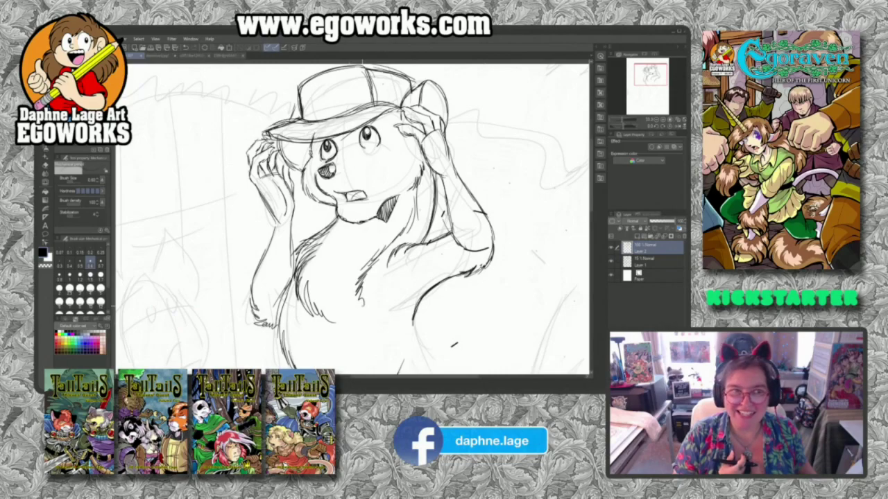
Extend the torso outline down both sides below the belly
{"action": "scroll", "coordinate": [354, 215], "scroll_direction": "down", "scroll_amount": 3}
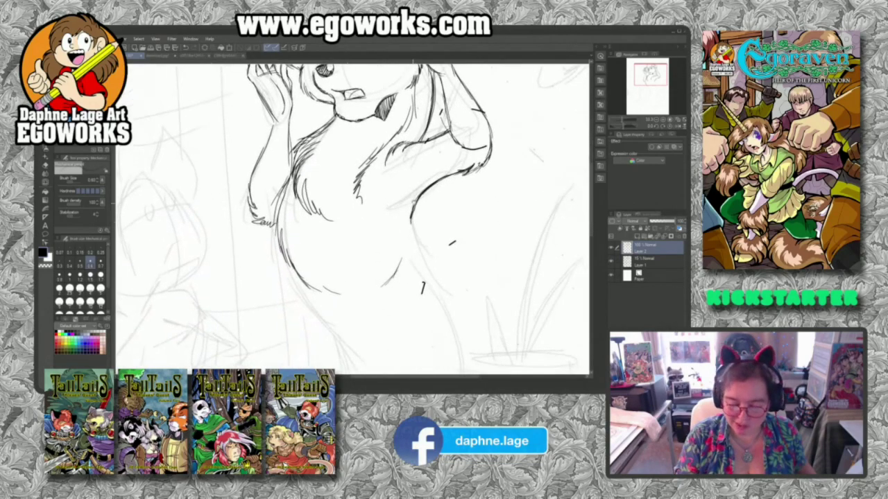
{"action": "left_click_drag", "start_coordinate": [414, 224], "coordinate": [448, 310]}
{"action": "mouse_move", "coordinate": [291, 264]}
{"action": "left_mouse_down"}
{"action": "mouse_move", "coordinate": [301, 303]}
{"action": "mouse_move", "coordinate": [326, 330]}
{"action": "left_mouse_up"}
{"action": "left_click_drag", "start_coordinate": [293, 283], "coordinate": [355, 366]}
Draw the waist and lower body contours on both sides, adding fur strokes along the narrower side
{"action": "scroll", "coordinate": [354, 215], "scroll_direction": "down", "scroll_amount": 4}
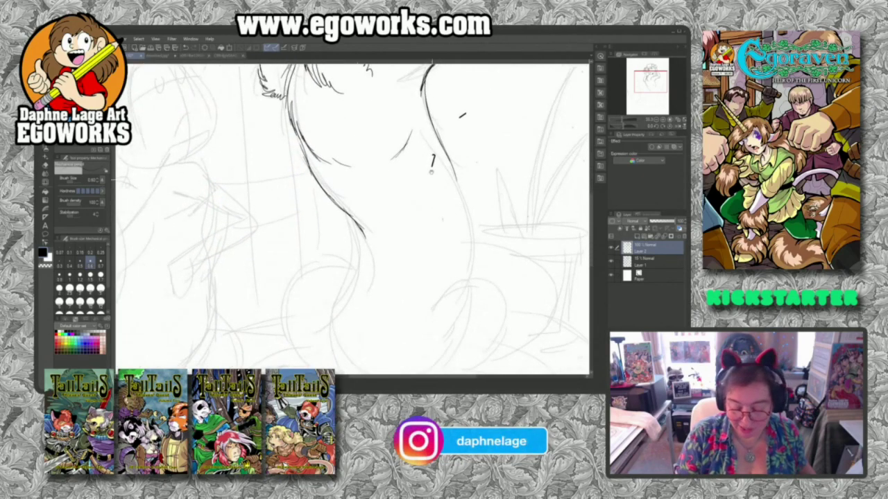
{"action": "left_click_drag", "start_coordinate": [347, 209], "coordinate": [366, 264]}
{"action": "mouse_move", "coordinate": [368, 230]}
{"action": "left_mouse_down"}
{"action": "mouse_move", "coordinate": [358, 279]}
{"action": "mouse_move", "coordinate": [335, 294]}
{"action": "mouse_move", "coordinate": [334, 342]}
{"action": "left_mouse_up"}
{"action": "left_click_drag", "start_coordinate": [434, 127], "coordinate": [470, 217]}
{"action": "left_click_drag", "start_coordinate": [458, 175], "coordinate": [472, 264]}
{"action": "left_click_drag", "start_coordinate": [471, 230], "coordinate": [473, 273]}
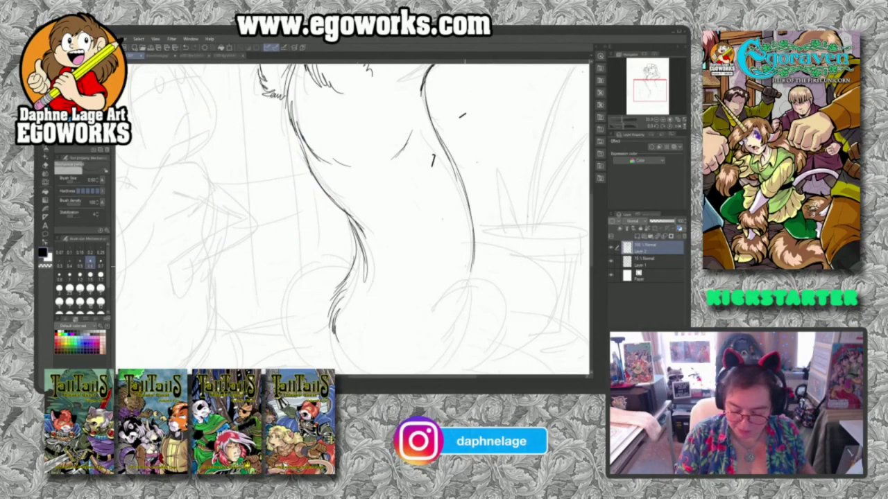
Draw the rounded arch of the hind leg's thigh at the bottom of the longer back contour
{"action": "mouse_move", "coordinate": [432, 297]}
{"action": "left_mouse_down"}
{"action": "mouse_move", "coordinate": [460, 260]}
{"action": "mouse_move", "coordinate": [480, 261]}
{"action": "mouse_move", "coordinate": [511, 305]}
{"action": "left_mouse_up"}
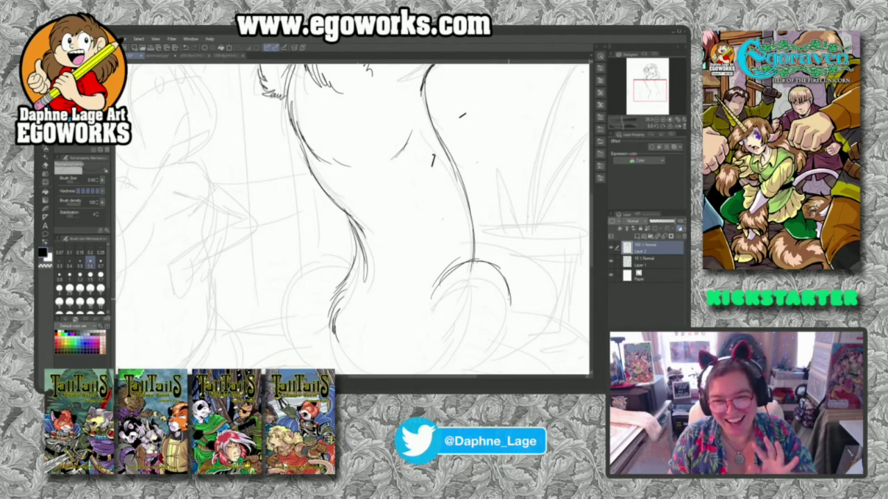
{"action": "left_click_drag", "start_coordinate": [453, 267], "coordinate": [417, 322]}
{"action": "left_click_drag", "start_coordinate": [463, 349], "coordinate": [446, 290]}
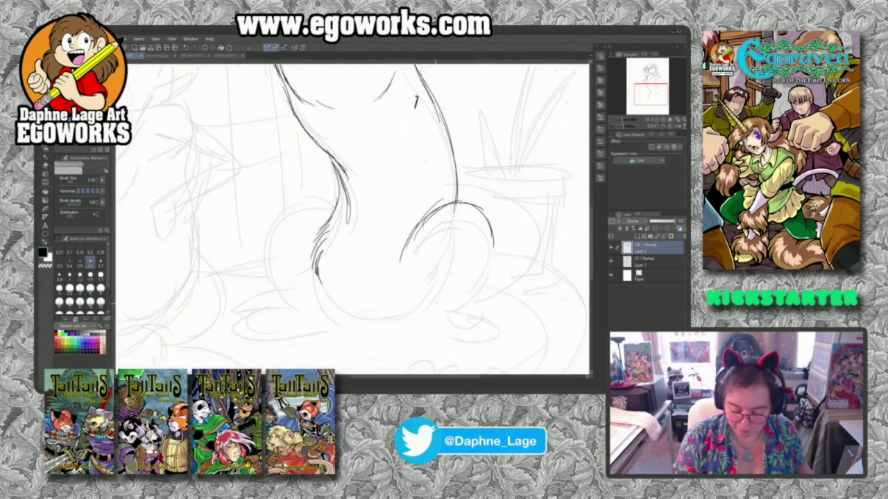
Draw a hind foot with divided toes under the thigh and join it to the thigh with the leg outlines
{"action": "mouse_move", "coordinate": [408, 321]}
{"action": "left_mouse_down"}
{"action": "mouse_move", "coordinate": [447, 317]}
{"action": "mouse_move", "coordinate": [455, 328]}
{"action": "mouse_move", "coordinate": [448, 339]}
{"action": "mouse_move", "coordinate": [459, 337]}
{"action": "mouse_move", "coordinate": [424, 316]}
{"action": "mouse_move", "coordinate": [404, 336]}
{"action": "mouse_move", "coordinate": [454, 339]}
{"action": "mouse_move", "coordinate": [409, 339]}
{"action": "left_mouse_up"}
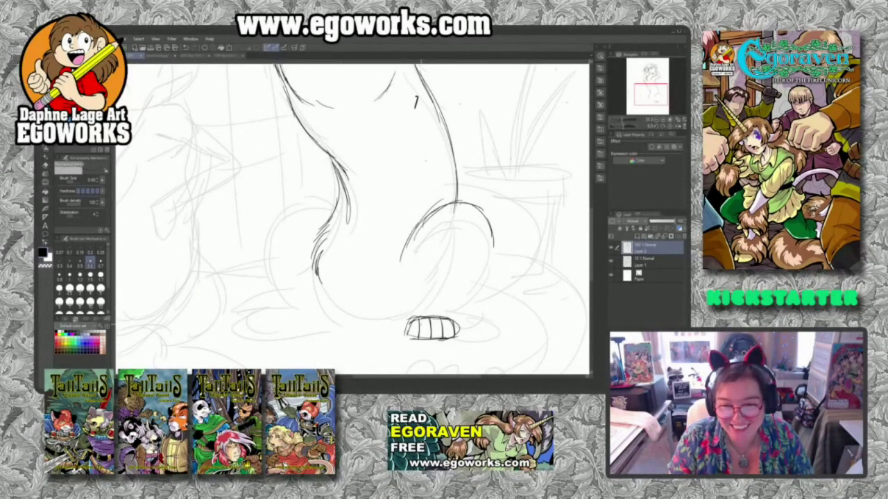
{"action": "mouse_move", "coordinate": [412, 318]}
{"action": "left_mouse_down"}
{"action": "mouse_move", "coordinate": [408, 287]}
{"action": "mouse_move", "coordinate": [420, 267]}
{"action": "left_mouse_up"}
{"action": "left_click_drag", "start_coordinate": [407, 299], "coordinate": [424, 258]}
{"action": "mouse_move", "coordinate": [490, 221]}
{"action": "left_mouse_down"}
{"action": "mouse_move", "coordinate": [492, 271]}
{"action": "mouse_move", "coordinate": [470, 309]}
{"action": "left_mouse_up"}
{"action": "mouse_move", "coordinate": [489, 279]}
{"action": "left_mouse_down"}
{"action": "mouse_move", "coordinate": [453, 326]}
{"action": "mouse_move", "coordinate": [441, 305]}
{"action": "mouse_move", "coordinate": [419, 309]}
{"action": "mouse_move", "coordinate": [407, 333]}
{"action": "mouse_move", "coordinate": [419, 261]}
{"action": "left_mouse_up"}
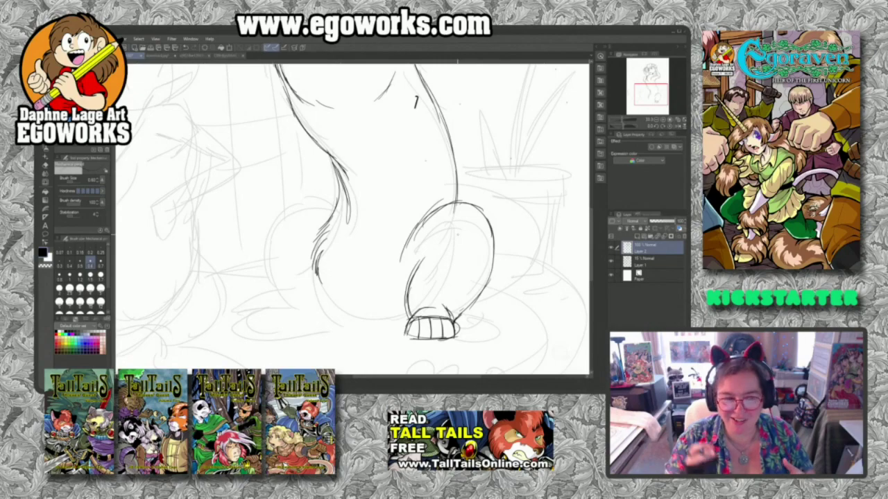
Draw the body's underside line to the finished foot and outline the other bent hind leg
{"action": "mouse_move", "coordinate": [319, 278]}
{"action": "left_mouse_down"}
{"action": "mouse_move", "coordinate": [342, 308]}
{"action": "mouse_move", "coordinate": [407, 323]}
{"action": "mouse_move", "coordinate": [340, 321]}
{"action": "left_mouse_up"}
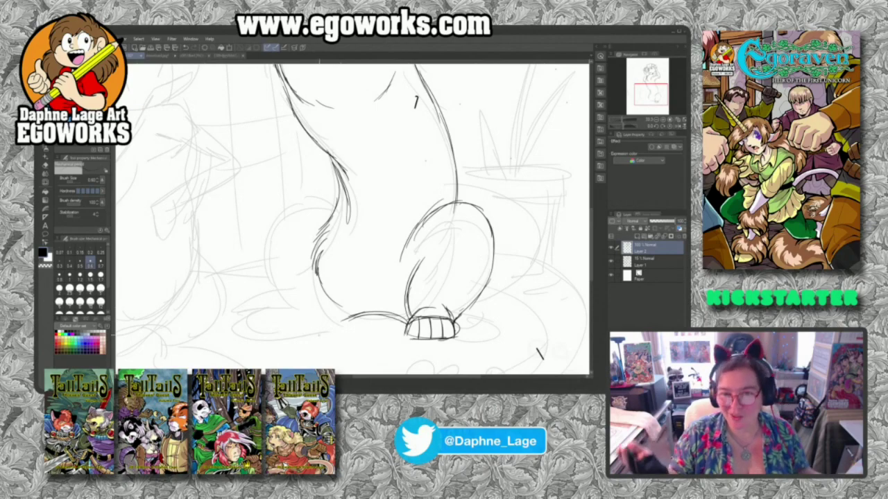
{"action": "mouse_move", "coordinate": [335, 199]}
{"action": "left_mouse_down"}
{"action": "mouse_move", "coordinate": [305, 206]}
{"action": "mouse_move", "coordinate": [279, 225]}
{"action": "mouse_move", "coordinate": [276, 271]}
{"action": "left_mouse_up"}
{"action": "left_click_drag", "start_coordinate": [288, 222], "coordinate": [277, 290]}
{"action": "mouse_move", "coordinate": [291, 237]}
{"action": "left_mouse_down"}
{"action": "mouse_move", "coordinate": [280, 308]}
{"action": "mouse_move", "coordinate": [310, 315]}
{"action": "left_mouse_up"}
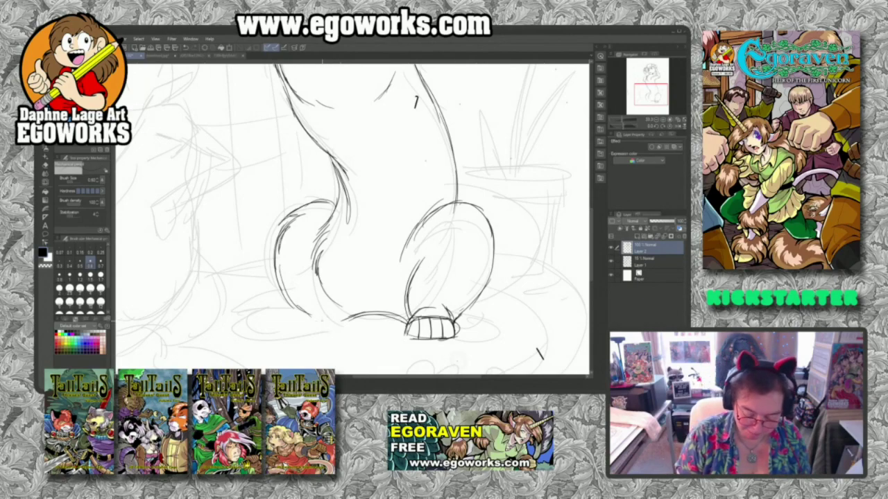
Draw the second hind foot with divided toes and connect it to the line under the body
{"action": "left_click_drag", "start_coordinate": [291, 309], "coordinate": [323, 326]}
{"action": "mouse_move", "coordinate": [305, 310]}
{"action": "left_mouse_down"}
{"action": "mouse_move", "coordinate": [313, 324]}
{"action": "mouse_move", "coordinate": [273, 334]}
{"action": "mouse_move", "coordinate": [325, 334]}
{"action": "left_mouse_up"}
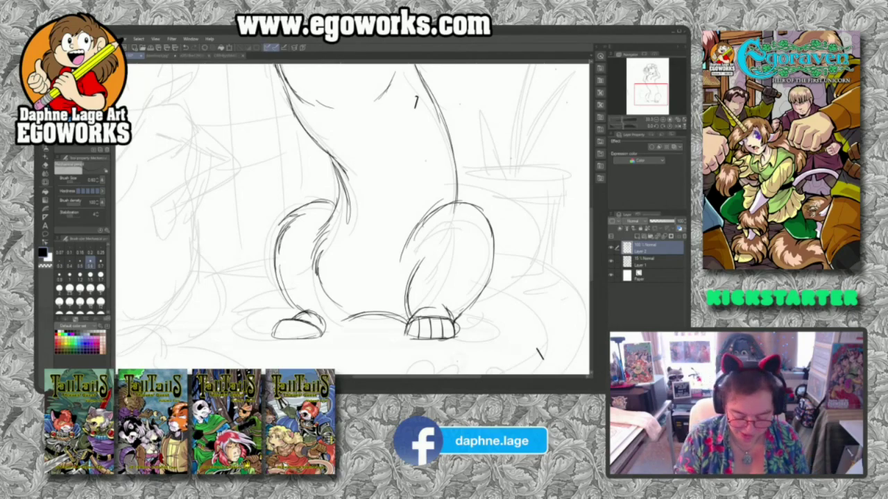
{"action": "mouse_move", "coordinate": [286, 321]}
{"action": "left_mouse_down"}
{"action": "mouse_move", "coordinate": [281, 340]}
{"action": "mouse_move", "coordinate": [312, 342]}
{"action": "mouse_move", "coordinate": [327, 340]}
{"action": "mouse_move", "coordinate": [317, 321]}
{"action": "mouse_move", "coordinate": [402, 320]}
{"action": "mouse_move", "coordinate": [324, 329]}
{"action": "left_mouse_up"}
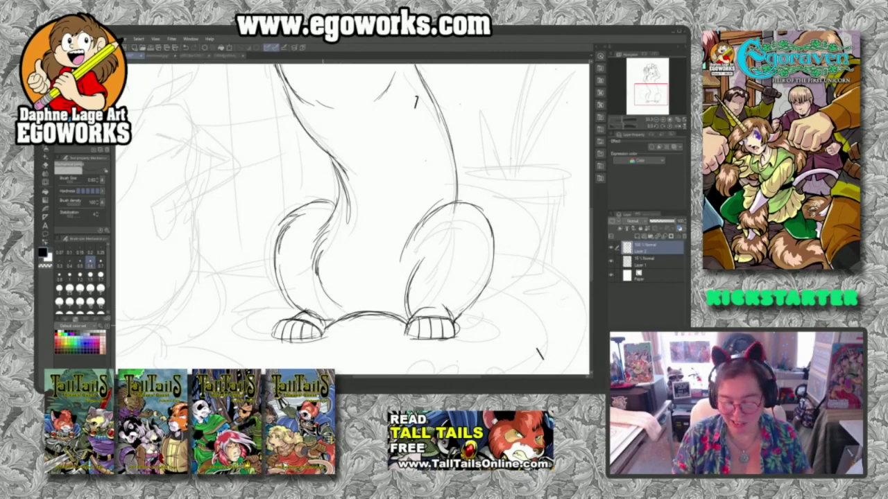
Draw the start of the tail's outer curve behind the hind leg and its inner contour sweeping around below the feet
{"action": "left_click_drag", "start_coordinate": [503, 310], "coordinate": [458, 230]}
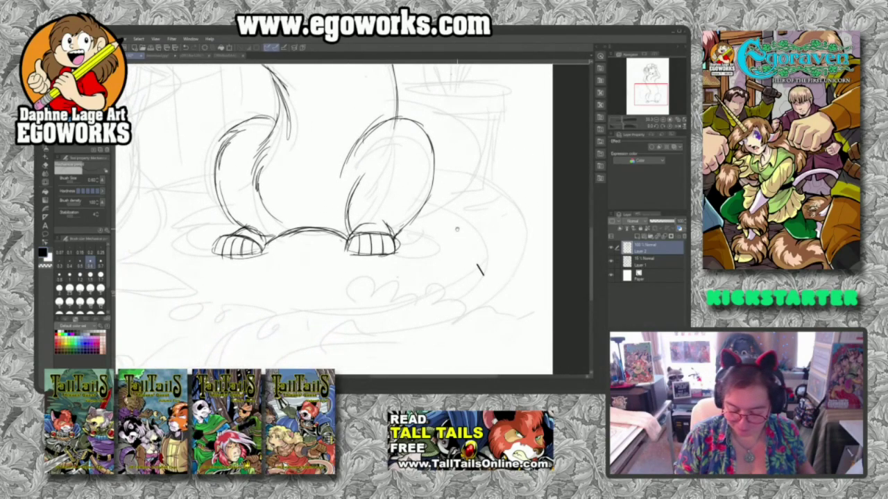
{"action": "mouse_move", "coordinate": [437, 172]}
{"action": "left_mouse_down"}
{"action": "mouse_move", "coordinate": [490, 185]}
{"action": "mouse_move", "coordinate": [516, 211]}
{"action": "mouse_move", "coordinate": [522, 250]}
{"action": "mouse_move", "coordinate": [506, 297]}
{"action": "left_mouse_up"}
{"action": "left_click_drag", "start_coordinate": [425, 201], "coordinate": [484, 239]}
{"action": "mouse_move", "coordinate": [447, 211]}
{"action": "left_mouse_down"}
{"action": "mouse_move", "coordinate": [482, 278]}
{"action": "mouse_move", "coordinate": [444, 295]}
{"action": "mouse_move", "coordinate": [369, 301]}
{"action": "left_mouse_up"}
{"action": "mouse_move", "coordinate": [468, 266]}
{"action": "left_mouse_down"}
{"action": "mouse_move", "coordinate": [419, 297]}
{"action": "mouse_move", "coordinate": [319, 307]}
{"action": "mouse_move", "coordinate": [218, 361]}
{"action": "left_mouse_up"}
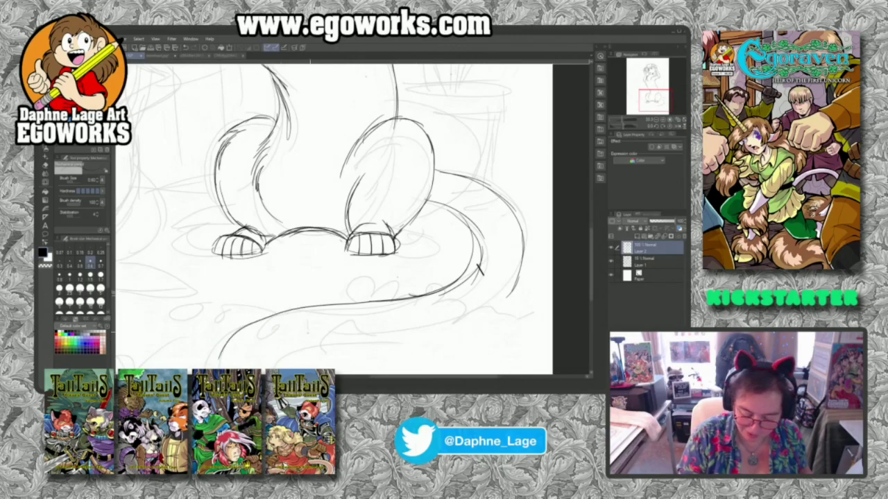
Draw the rounded tip of the tail, curving it down from the end of the inner contour
{"action": "left_click_drag", "start_coordinate": [406, 330], "coordinate": [466, 226]}
{"action": "left_click_drag", "start_coordinate": [291, 230], "coordinate": [281, 292]}
{"action": "mouse_move", "coordinate": [278, 257]}
{"action": "left_mouse_down"}
{"action": "mouse_move", "coordinate": [311, 301]}
{"action": "mouse_move", "coordinate": [287, 294]}
{"action": "left_mouse_up"}
{"action": "mouse_move", "coordinate": [280, 244]}
{"action": "left_mouse_down"}
{"action": "mouse_move", "coordinate": [276, 263]}
{"action": "mouse_move", "coordinate": [329, 305]}
{"action": "mouse_move", "coordinate": [349, 292]}
{"action": "mouse_move", "coordinate": [335, 238]}
{"action": "left_mouse_up"}
Draw the tail's lower contour from the tip back around the bend to join the outer curve
{"action": "mouse_move", "coordinate": [344, 272]}
{"action": "left_mouse_down"}
{"action": "mouse_move", "coordinate": [331, 248]}
{"action": "mouse_move", "coordinate": [366, 240]}
{"action": "left_mouse_up"}
{"action": "mouse_move", "coordinate": [332, 264]}
{"action": "left_mouse_down"}
{"action": "mouse_move", "coordinate": [373, 237]}
{"action": "mouse_move", "coordinate": [457, 234]}
{"action": "left_mouse_up"}
{"action": "left_click_drag", "start_coordinate": [337, 255], "coordinate": [533, 212]}
{"action": "mouse_move", "coordinate": [484, 223]}
{"action": "left_mouse_down"}
{"action": "mouse_move", "coordinate": [556, 197]}
{"action": "mouse_move", "coordinate": [581, 123]}
{"action": "left_mouse_up"}
{"action": "mouse_move", "coordinate": [580, 147]}
{"action": "left_mouse_down"}
{"action": "mouse_move", "coordinate": [538, 209]}
{"action": "mouse_move", "coordinate": [347, 250]}
{"action": "mouse_move", "coordinate": [337, 284]}
{"action": "left_mouse_up"}
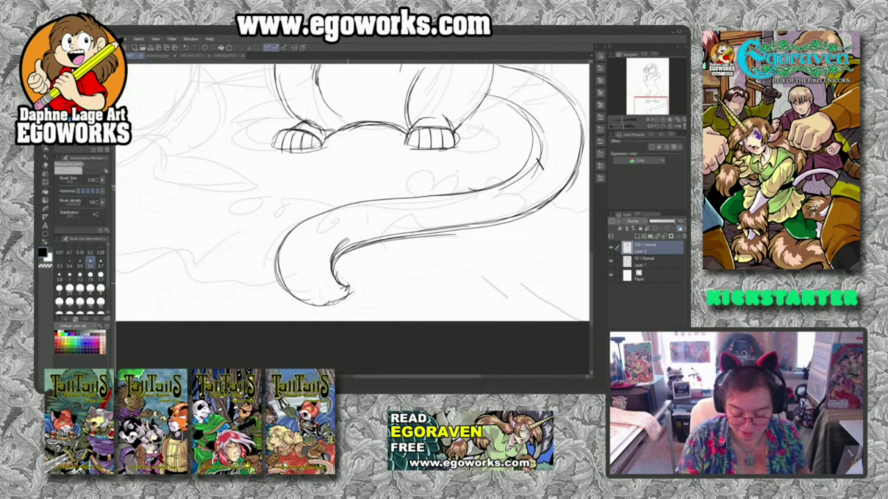
Reinforce the tail's inner contour and draw a jagged fur marking across the tail near its tip
{"action": "mouse_move", "coordinate": [348, 293]}
{"action": "left_mouse_down"}
{"action": "mouse_move", "coordinate": [336, 307]}
{"action": "mouse_move", "coordinate": [278, 264]}
{"action": "mouse_move", "coordinate": [349, 201]}
{"action": "mouse_move", "coordinate": [408, 197]}
{"action": "mouse_move", "coordinate": [534, 163]}
{"action": "mouse_move", "coordinate": [500, 96]}
{"action": "mouse_move", "coordinate": [532, 150]}
{"action": "left_mouse_up"}
{"action": "left_click_drag", "start_coordinate": [502, 203], "coordinate": [462, 298]}
{"action": "left_click_drag", "start_coordinate": [441, 254], "coordinate": [482, 195]}
{"action": "mouse_move", "coordinate": [317, 261]}
{"action": "left_mouse_down"}
{"action": "mouse_move", "coordinate": [335, 263]}
{"action": "mouse_move", "coordinate": [350, 282]}
{"action": "left_mouse_up"}
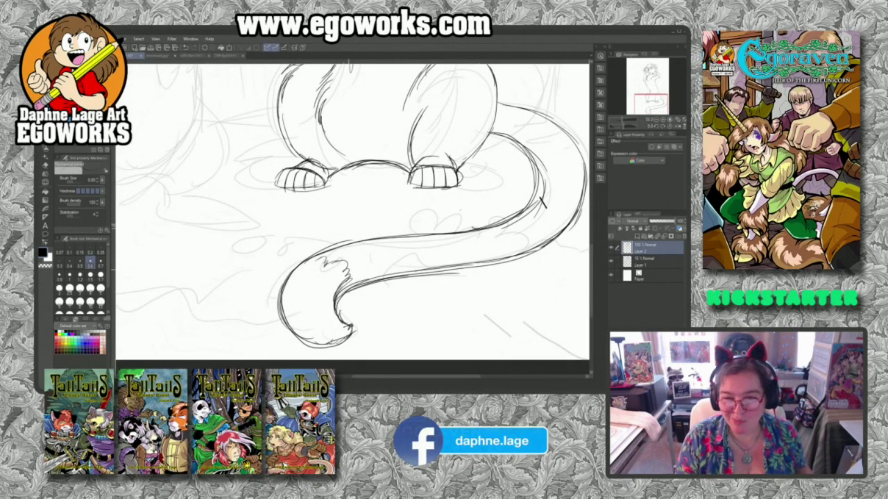
{"action": "left_click_drag", "start_coordinate": [447, 187], "coordinate": [444, 262]}
{"action": "left_click_drag", "start_coordinate": [438, 168], "coordinate": [422, 278]}
{"action": "left_click_drag", "start_coordinate": [416, 196], "coordinate": [430, 297]}
{"action": "scroll", "coordinate": [429, 297], "scroll_direction": "up", "scroll_amount": 2}
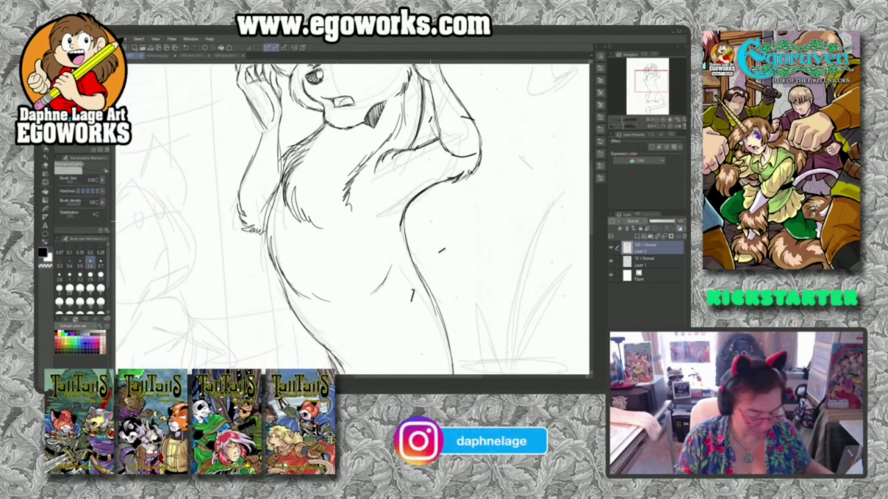
{"action": "left_click_drag", "start_coordinate": [446, 238], "coordinate": [436, 222]}
{"action": "left_click_drag", "start_coordinate": [416, 283], "coordinate": [336, 175]}
{"action": "left_click_drag", "start_coordinate": [338, 177], "coordinate": [359, 248]}
{"action": "key", "text": "ctrl+z"}
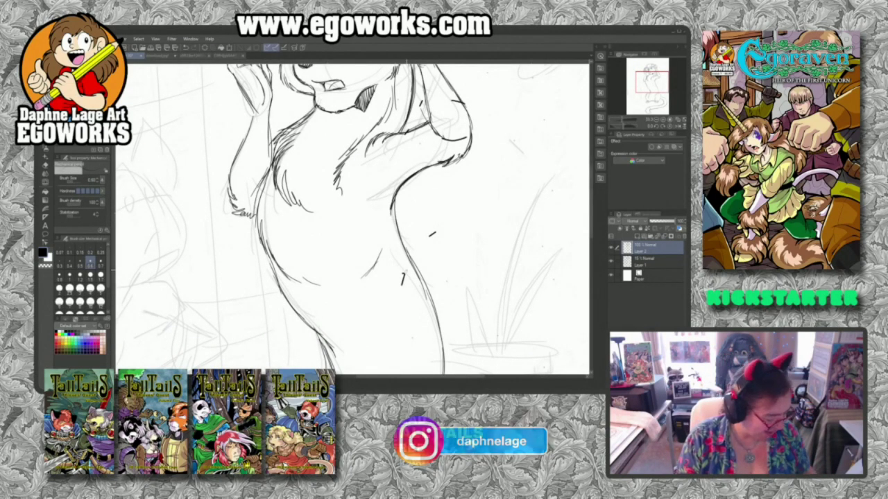
{"action": "key", "text": "m"}
{"action": "mouse_move", "coordinate": [407, 263]}
{"action": "left_mouse_down"}
{"action": "mouse_move", "coordinate": [413, 274]}
{"action": "mouse_move", "coordinate": [407, 265]}
{"action": "left_mouse_up"}
{"action": "key", "text": "p"}
{"action": "key", "text": "ctrl+d"}
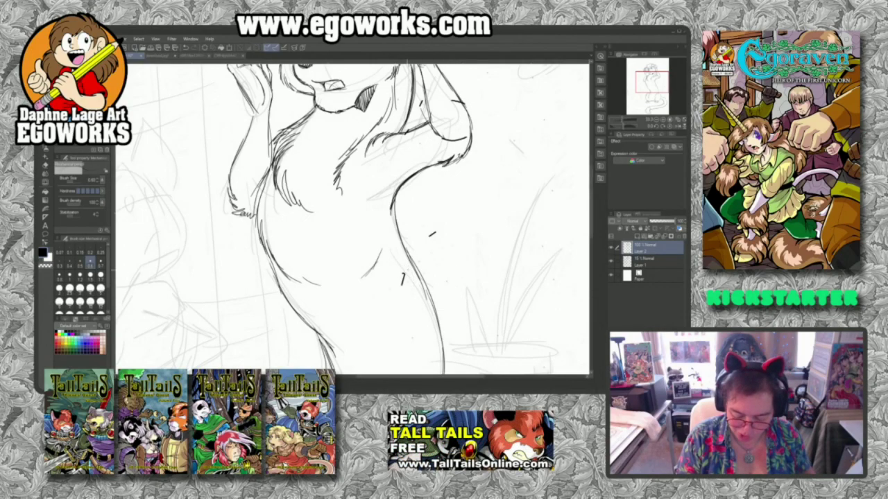
Select the small stray mark inside the waist with the lasso, undo the accidental black fill, and delete the mark
{"action": "key", "text": "m"}
{"action": "mouse_move", "coordinate": [407, 266]}
{"action": "left_mouse_down"}
{"action": "mouse_move", "coordinate": [396, 272]}
{"action": "mouse_move", "coordinate": [409, 269]}
{"action": "left_mouse_up"}
{"action": "key", "text": "p"}
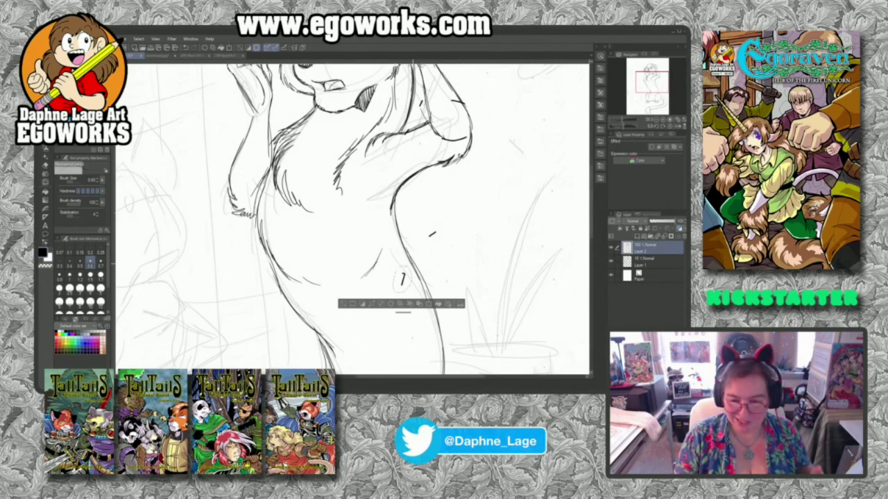
{"action": "left_click", "coordinate": [437, 304]}
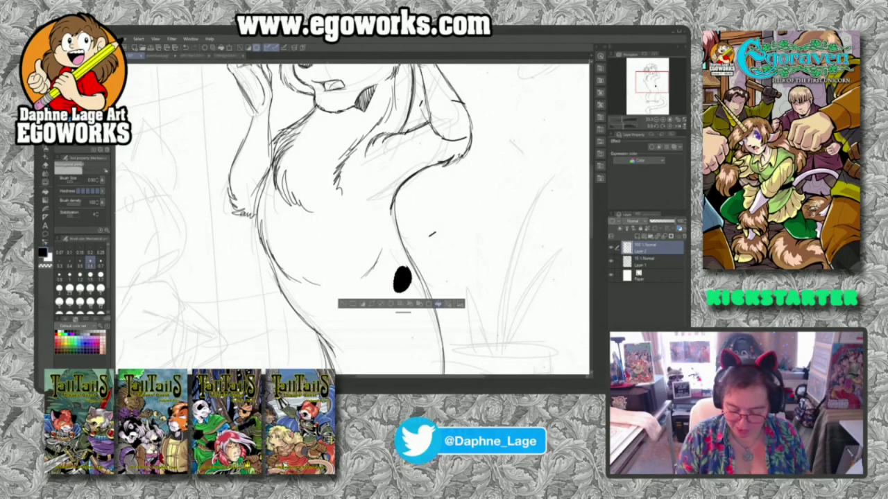
{"action": "key", "text": "ctrl+z"}
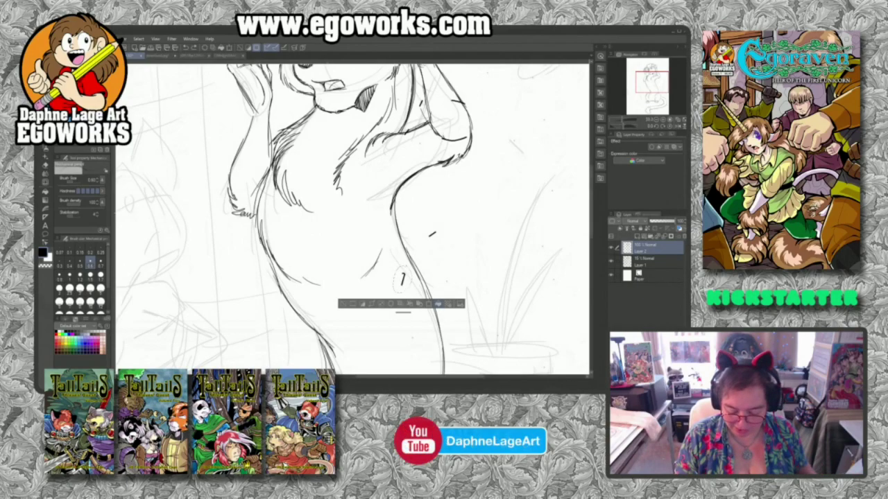
{"action": "left_click", "coordinate": [390, 305]}
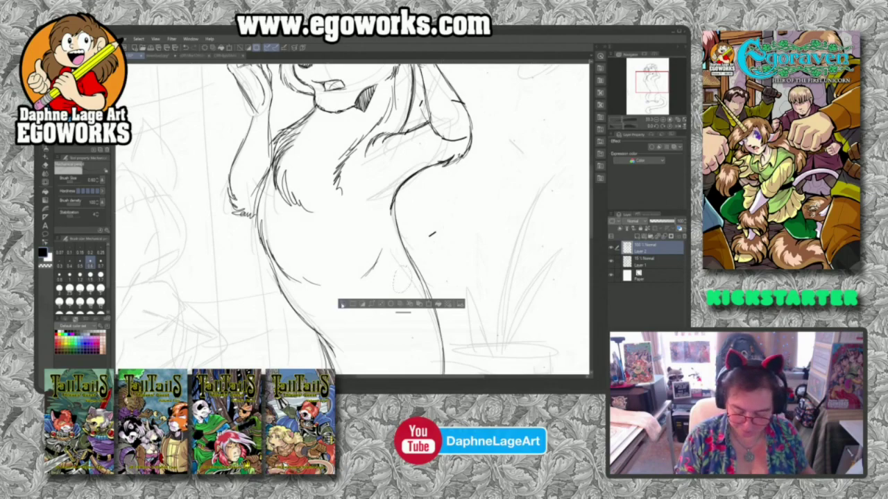
{"action": "left_click", "coordinate": [342, 306]}
{"action": "key", "text": "m"}
{"action": "mouse_move", "coordinate": [443, 222]}
{"action": "left_mouse_down"}
{"action": "mouse_move", "coordinate": [430, 224]}
{"action": "mouse_move", "coordinate": [444, 224]}
{"action": "left_mouse_up"}
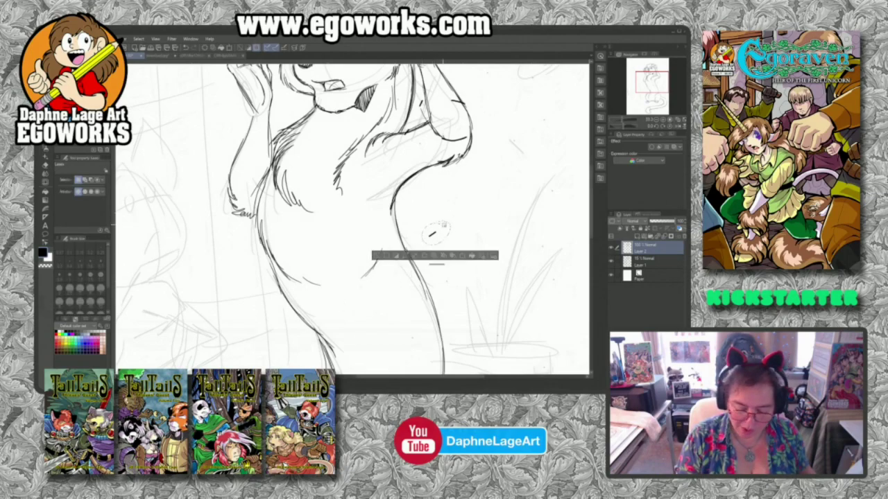
{"action": "key", "text": "p"}
{"action": "key", "text": "ctrl+d"}
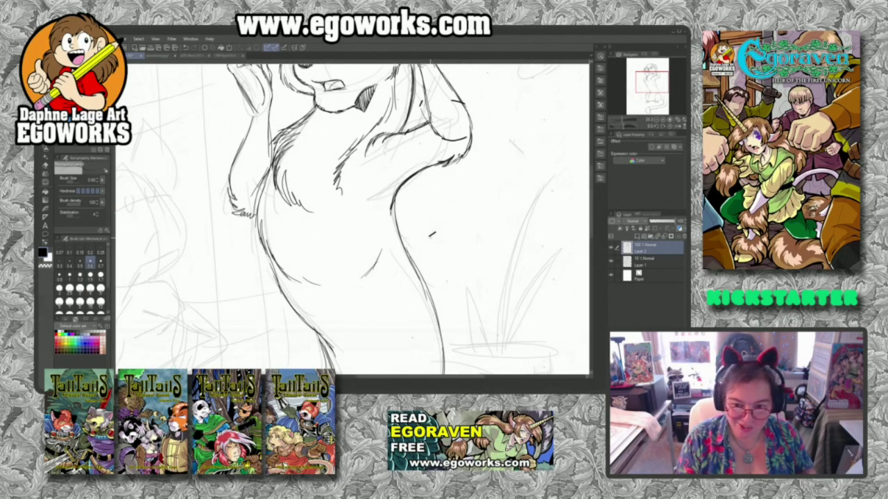
Lasso and delete the short stray dash outside the waist, and undo the accidental stroke in the empty background
{"action": "key", "text": "m"}
{"action": "mouse_move", "coordinate": [440, 224]}
{"action": "left_mouse_down"}
{"action": "mouse_move", "coordinate": [444, 234]}
{"action": "mouse_move", "coordinate": [437, 224]}
{"action": "left_mouse_up"}
{"action": "key", "text": "p"}
{"action": "left_click", "coordinate": [421, 257]}
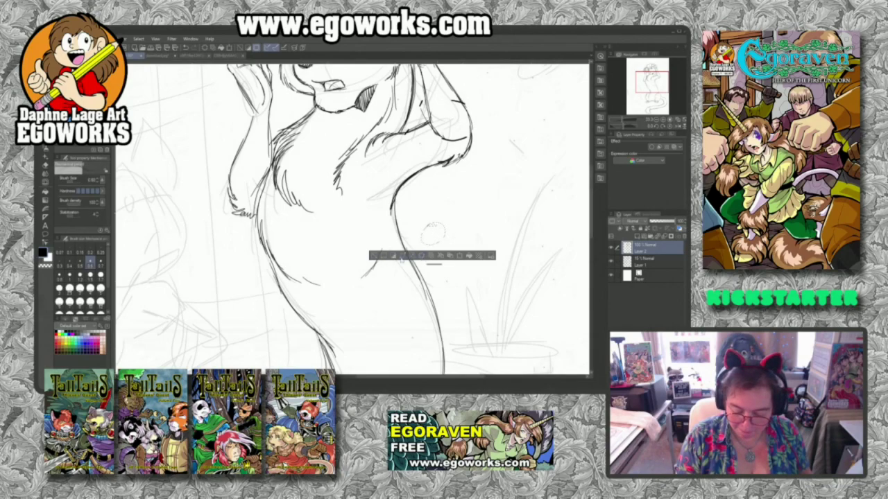
{"action": "left_click", "coordinate": [373, 256]}
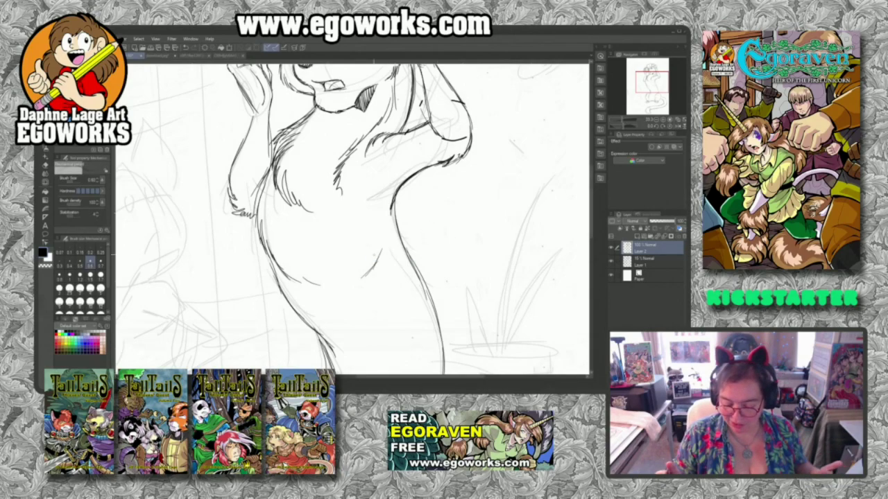
{"action": "mouse_move", "coordinate": [527, 216]}
{"action": "left_mouse_down"}
{"action": "mouse_move", "coordinate": [538, 215]}
{"action": "mouse_move", "coordinate": [487, 232]}
{"action": "left_mouse_up"}
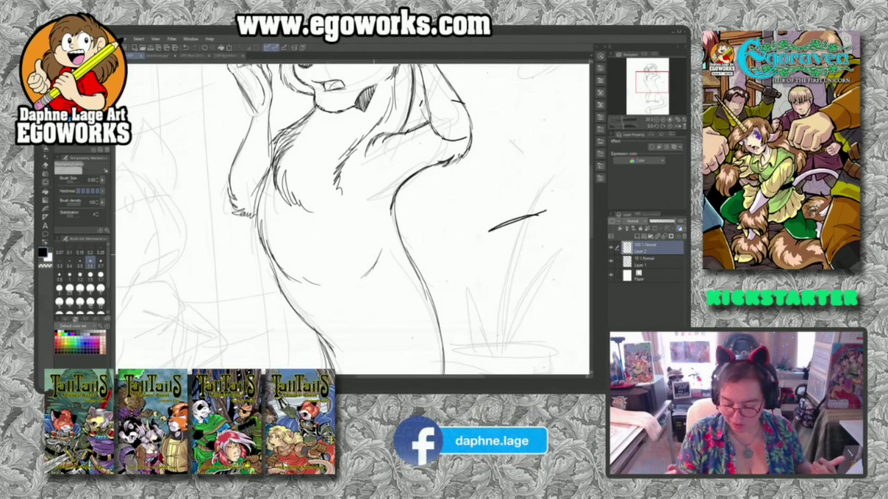
{"action": "key", "text": "ctrl+z"}
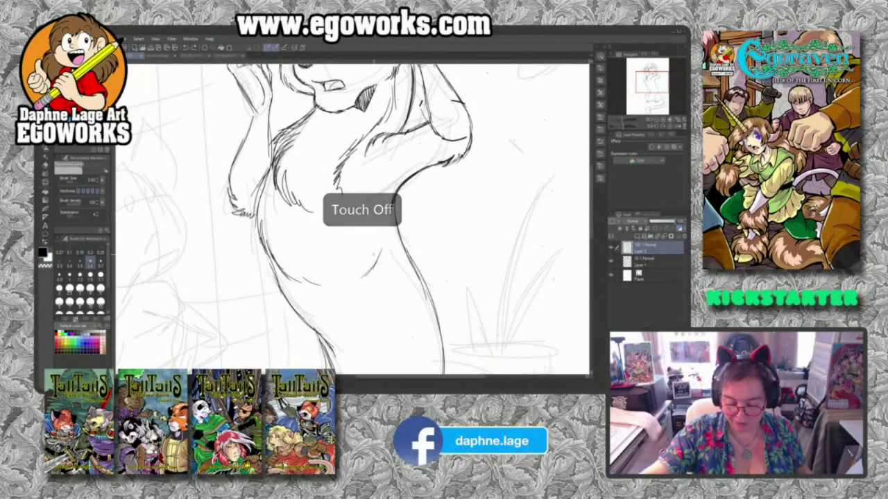
Examine the whole figure from the cap and face down to the feet and tail, both close up and zoomed out
{"action": "left_click_drag", "start_coordinate": [391, 171], "coordinate": [387, 296]}
{"action": "scroll", "coordinate": [382, 300], "scroll_direction": "down", "scroll_amount": 5}
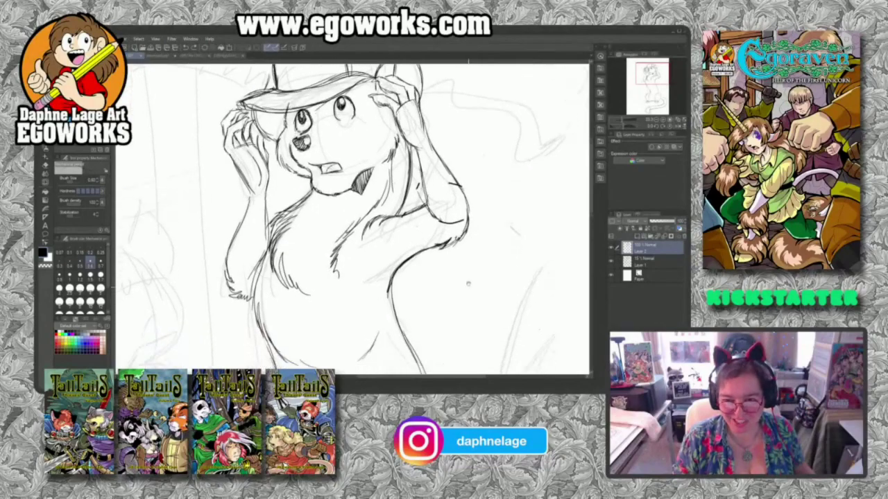
{"action": "scroll", "coordinate": [378, 302], "scroll_direction": "down", "scroll_amount": 5}
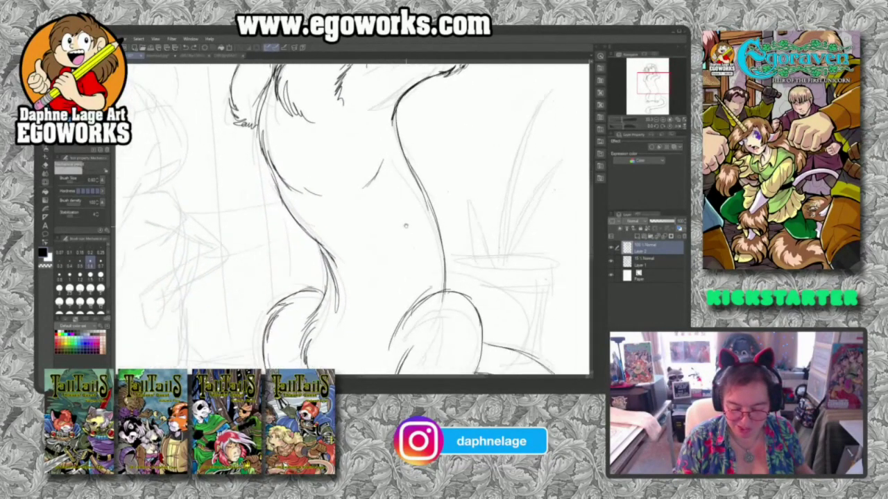
{"action": "left_click_drag", "start_coordinate": [440, 204], "coordinate": [400, 133]}
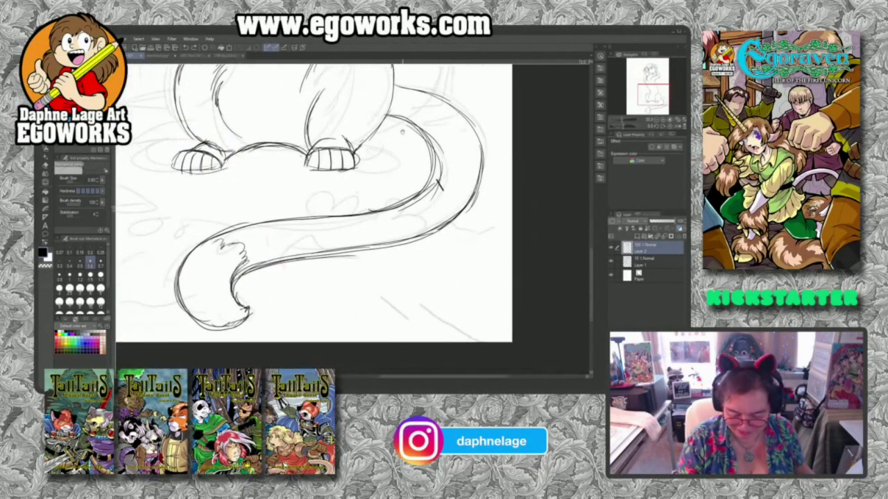
{"action": "left_click_drag", "start_coordinate": [355, 163], "coordinate": [432, 284]}
{"action": "scroll", "coordinate": [515, 312], "scroll_direction": "up", "scroll_amount": 8}
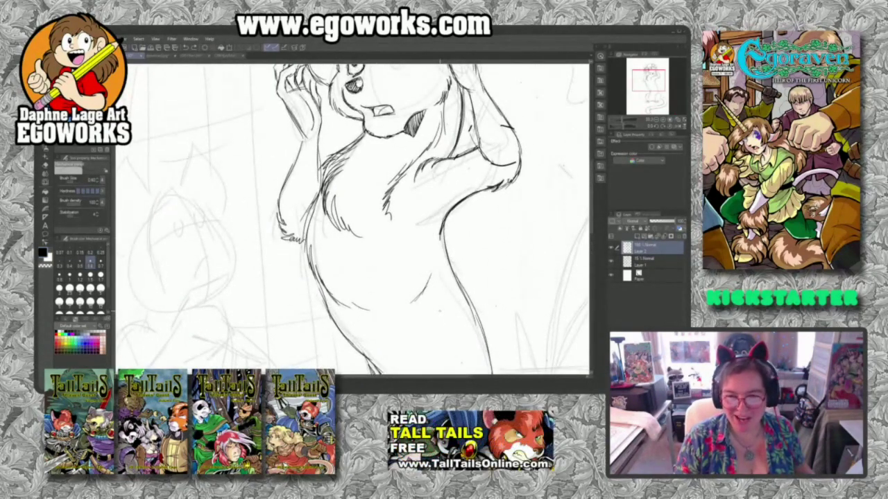
{"action": "scroll", "coordinate": [416, 208], "scroll_direction": "up", "scroll_amount": 3}
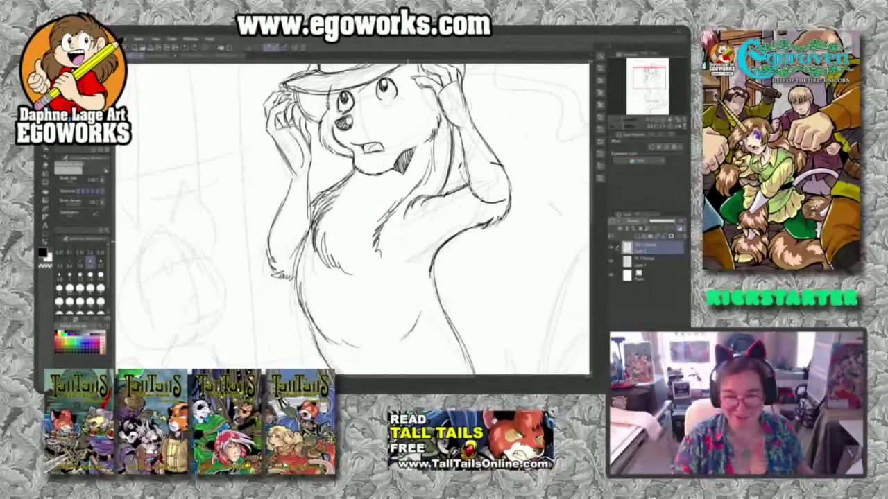
{"action": "left_click_drag", "start_coordinate": [444, 219], "coordinate": [418, 286]}
{"action": "left_click_drag", "start_coordinate": [449, 256], "coordinate": [449, 191]}
{"action": "scroll", "coordinate": [351, 219], "scroll_direction": "down", "scroll_amount": 5}
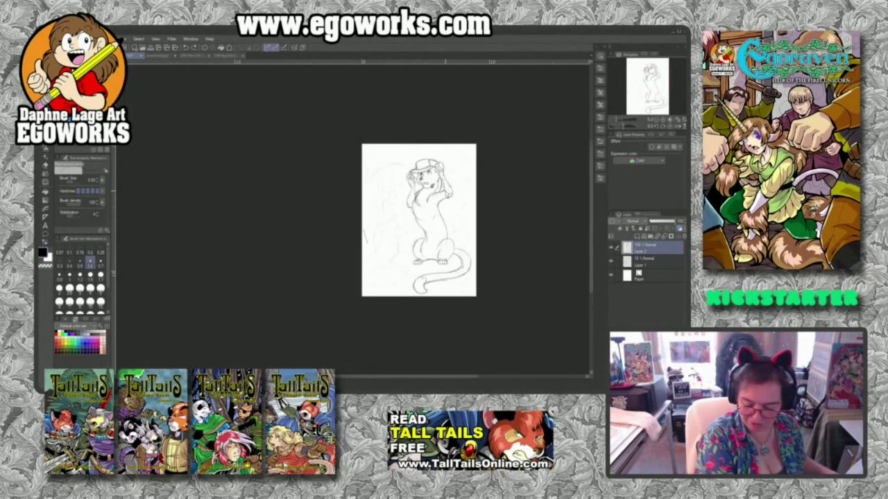
{"action": "scroll", "coordinate": [351, 219], "scroll_direction": "up", "scroll_amount": 5}
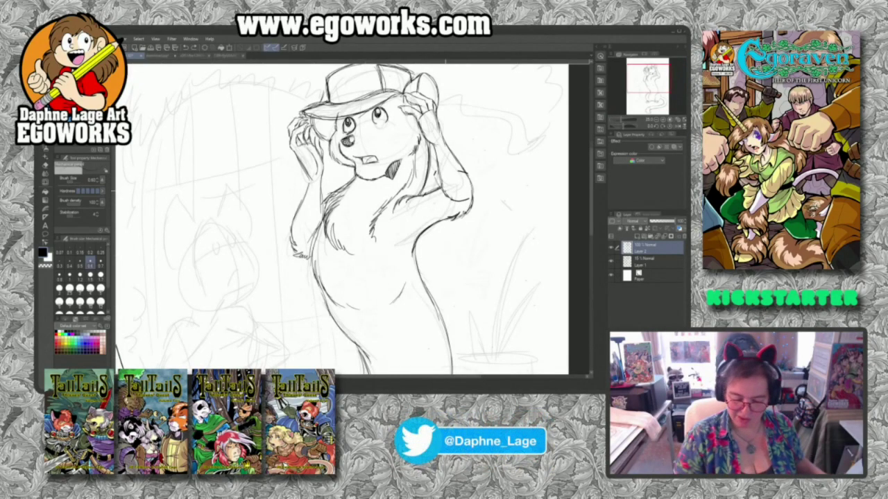
{"action": "scroll", "coordinate": [446, 191], "scroll_direction": "down", "scroll_amount": 3}
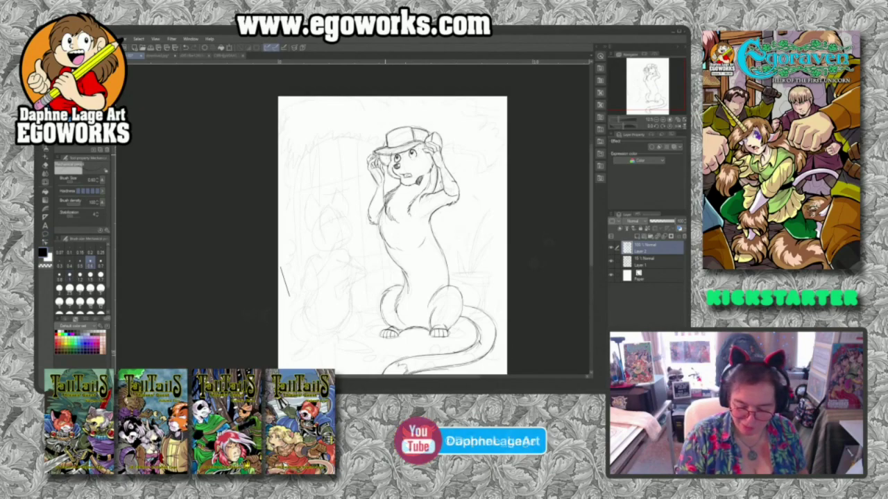
Draw jagged hair tufts under the cap brim between the farther-back eye and the raised hand at the ear
{"action": "key", "text": "ctrl+space"}
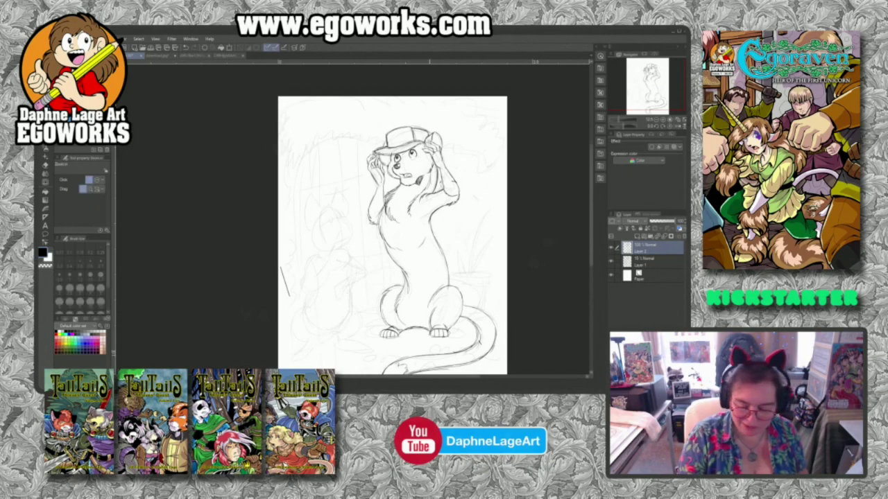
{"action": "left_click", "coordinate": [422, 147]}
{"action": "left_click", "coordinate": [421, 147]}
{"action": "left_click", "coordinate": [422, 147]}
{"action": "left_click", "coordinate": [422, 147]}
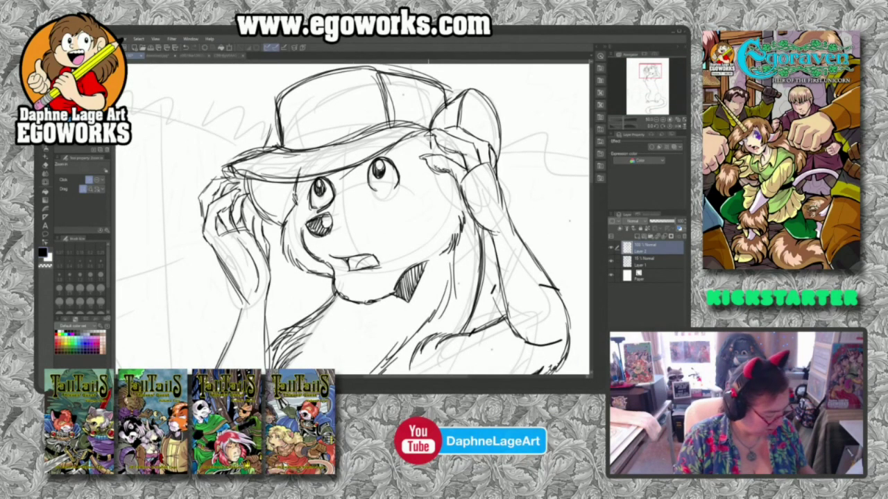
{"action": "key", "text": "p"}
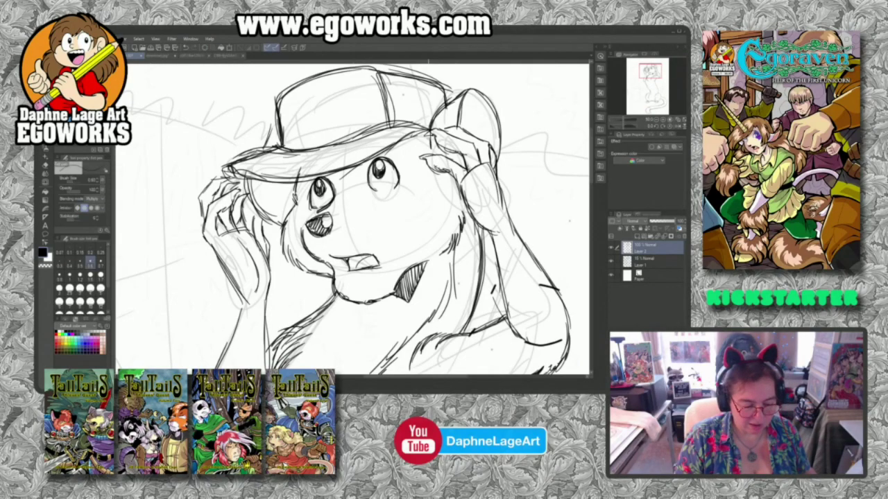
{"action": "key", "text": "p"}
{"action": "left_click_drag", "start_coordinate": [537, 246], "coordinate": [532, 256]}
{"action": "mouse_move", "coordinate": [393, 148]}
{"action": "left_mouse_down"}
{"action": "mouse_move", "coordinate": [406, 144]}
{"action": "mouse_move", "coordinate": [407, 163]}
{"action": "mouse_move", "coordinate": [418, 159]}
{"action": "mouse_move", "coordinate": [425, 177]}
{"action": "mouse_move", "coordinate": [414, 146]}
{"action": "mouse_move", "coordinate": [426, 146]}
{"action": "mouse_move", "coordinate": [422, 132]}
{"action": "mouse_move", "coordinate": [443, 154]}
{"action": "mouse_move", "coordinate": [428, 175]}
{"action": "left_mouse_up"}
{"action": "left_click_drag", "start_coordinate": [425, 173], "coordinate": [441, 177]}
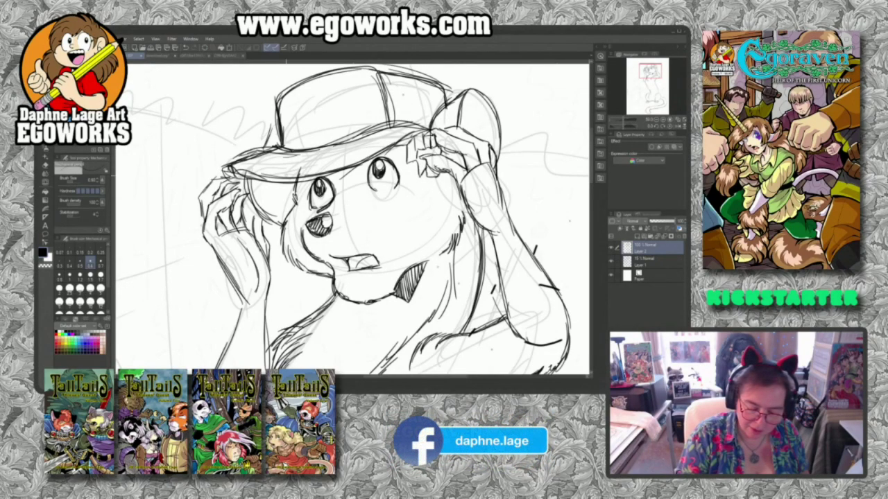
Draw matching jagged hair tufts under the front of the cap brim, between the other hand and the nearer eye
{"action": "mouse_move", "coordinate": [266, 180]}
{"action": "left_mouse_down"}
{"action": "mouse_move", "coordinate": [255, 192]}
{"action": "mouse_move", "coordinate": [267, 198]}
{"action": "mouse_move", "coordinate": [275, 185]}
{"action": "mouse_move", "coordinate": [282, 198]}
{"action": "mouse_move", "coordinate": [286, 186]}
{"action": "mouse_move", "coordinate": [280, 196]}
{"action": "mouse_move", "coordinate": [301, 200]}
{"action": "mouse_move", "coordinate": [309, 180]}
{"action": "mouse_move", "coordinate": [298, 190]}
{"action": "mouse_move", "coordinate": [291, 183]}
{"action": "left_mouse_up"}
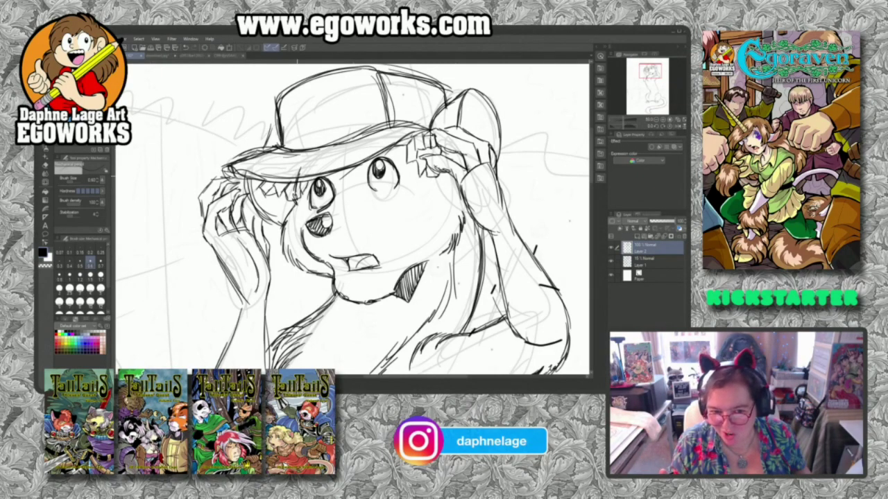
{"action": "left_click_drag", "start_coordinate": [470, 263], "coordinate": [478, 272]}
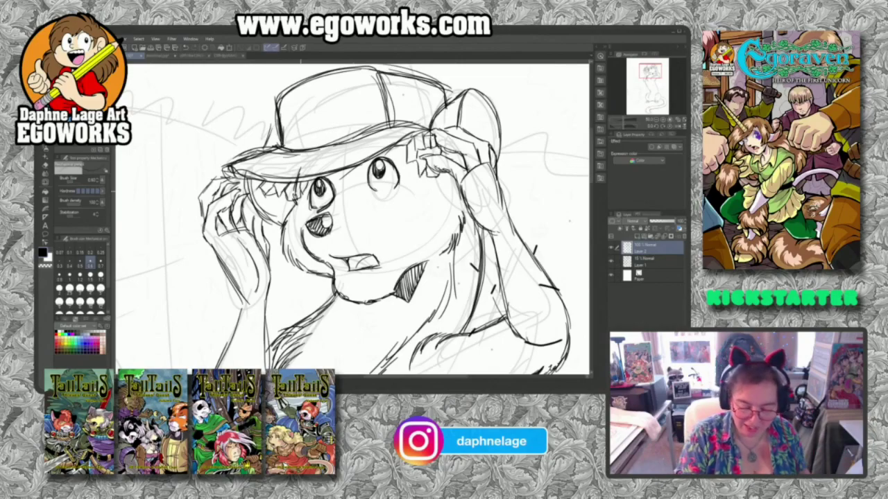
{"action": "left_click_drag", "start_coordinate": [303, 199], "coordinate": [295, 212]}
{"action": "left_click_drag", "start_coordinate": [296, 201], "coordinate": [305, 215]}
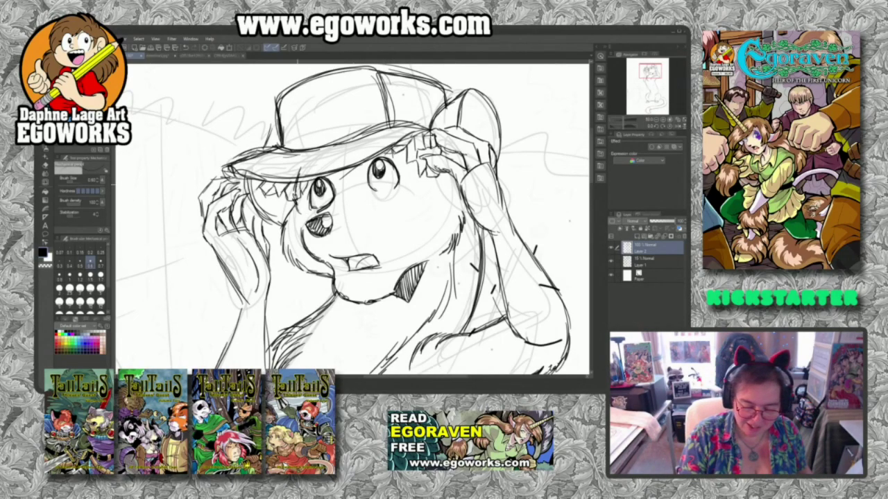
{"action": "key", "text": "e"}
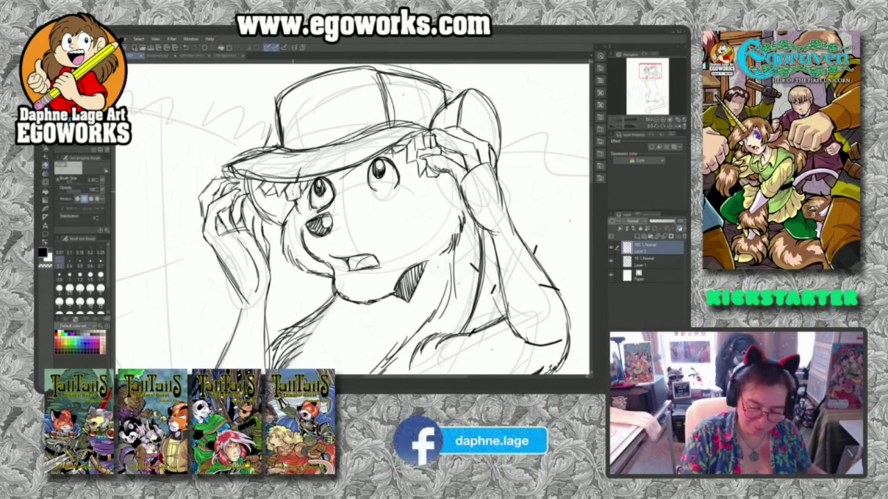
{"action": "key", "text": "p"}
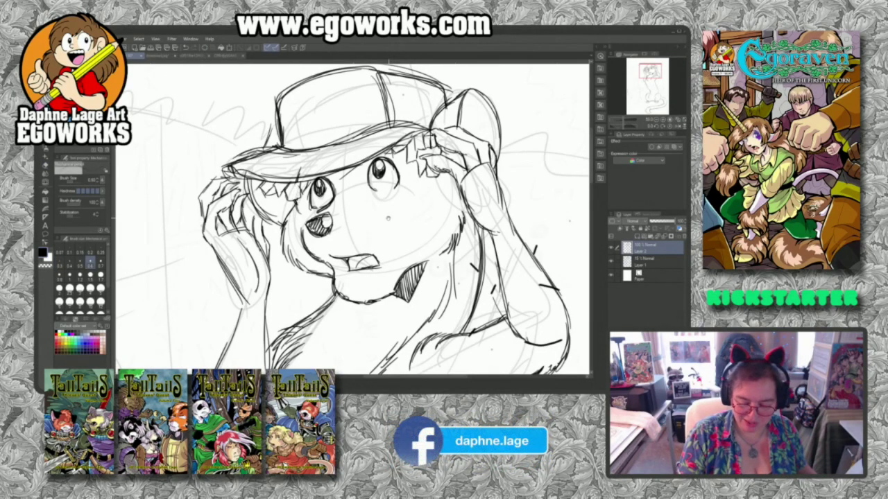
{"action": "mouse_move", "coordinate": [400, 214]}
{"action": "left_mouse_down"}
{"action": "mouse_move", "coordinate": [419, 182]}
{"action": "mouse_move", "coordinate": [435, 241]}
{"action": "left_mouse_up"}
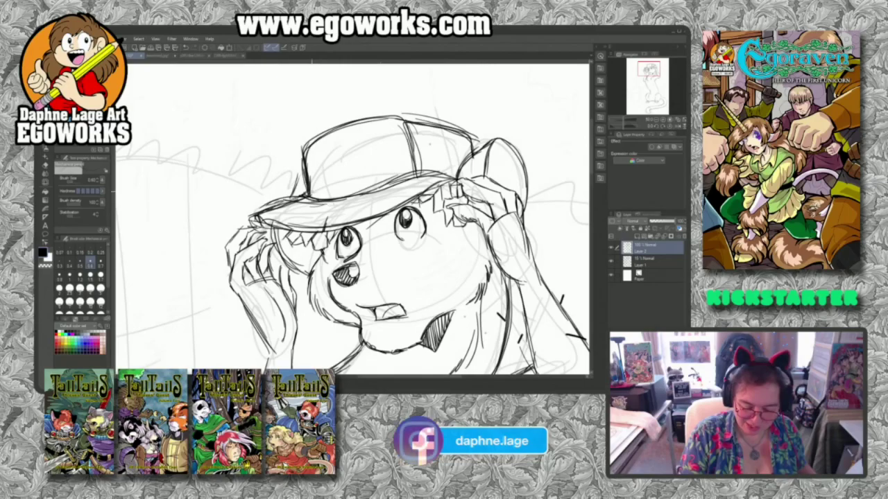
Extend the jagged hair tufts under the cap brim above the farther-back eye, erasing overlapping lines
{"action": "left_click_drag", "start_coordinate": [426, 173], "coordinate": [451, 180]}
{"action": "left_click_drag", "start_coordinate": [453, 180], "coordinate": [375, 213]}
{"action": "mouse_move", "coordinate": [417, 180]}
{"action": "left_mouse_down"}
{"action": "mouse_move", "coordinate": [407, 199]}
{"action": "mouse_move", "coordinate": [439, 185]}
{"action": "left_mouse_up"}
{"action": "key", "text": "e"}
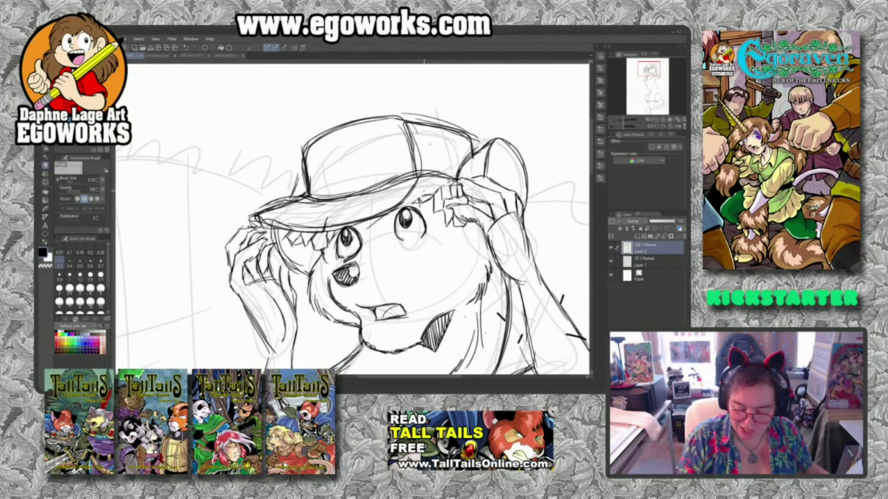
{"action": "key", "text": "p"}
{"action": "key", "text": "e"}
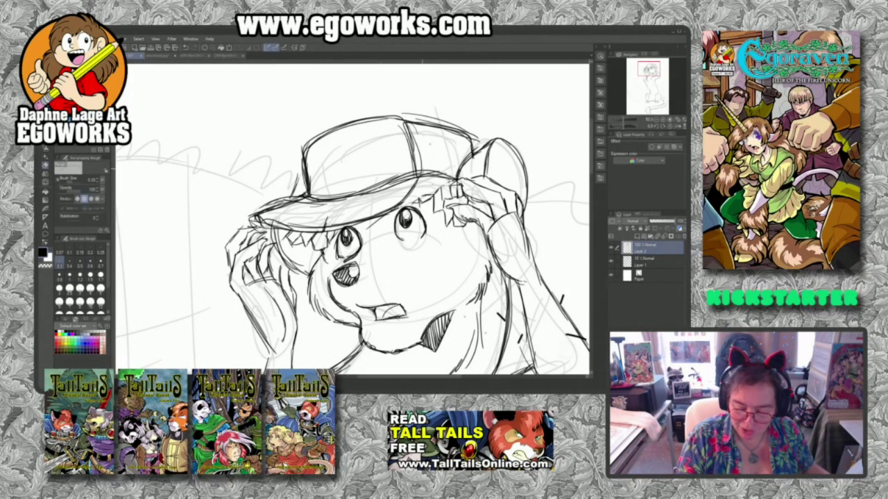
{"action": "key", "text": "e"}
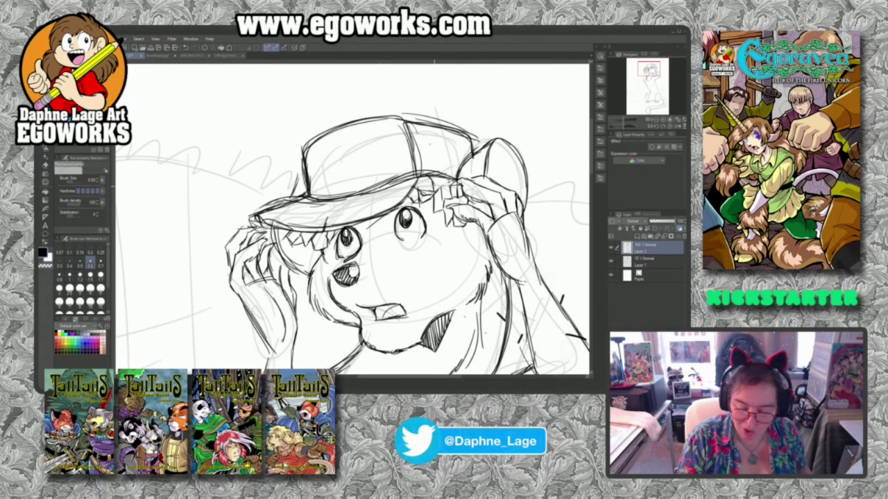
{"action": "left_click_drag", "start_coordinate": [441, 180], "coordinate": [449, 181]}
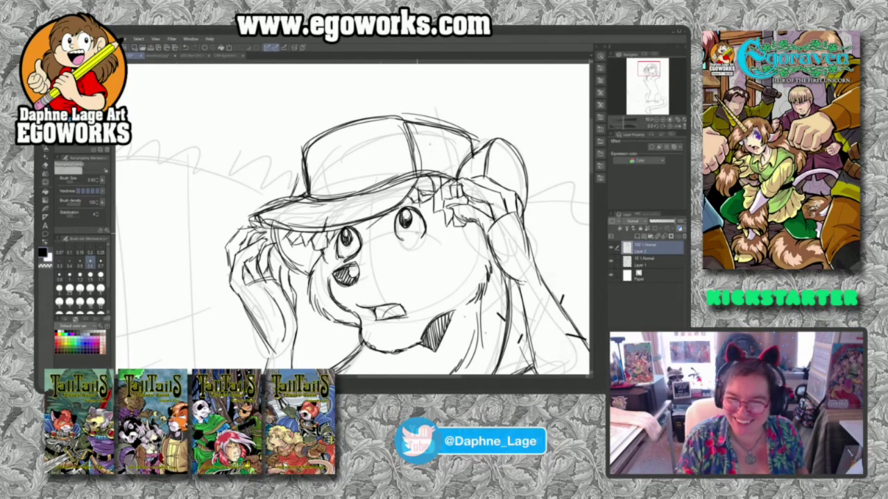
{"action": "left_click_drag", "start_coordinate": [418, 177], "coordinate": [425, 188]}
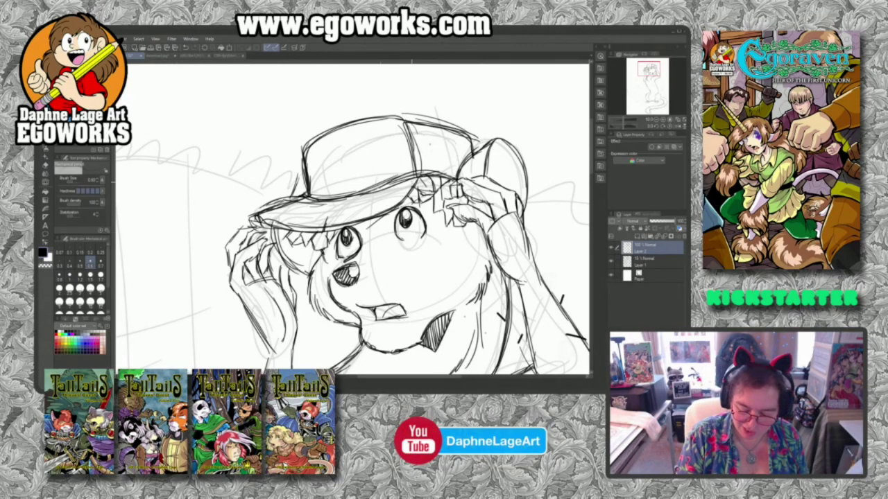
Redraw the underside edge of the cap brim at its front and clear the old lines between it and the hair tufts
{"action": "mouse_move", "coordinate": [257, 214]}
{"action": "left_mouse_down"}
{"action": "mouse_move", "coordinate": [282, 223]}
{"action": "mouse_move", "coordinate": [309, 211]}
{"action": "mouse_move", "coordinate": [370, 217]}
{"action": "mouse_move", "coordinate": [410, 192]}
{"action": "mouse_move", "coordinate": [354, 221]}
{"action": "mouse_move", "coordinate": [263, 221]}
{"action": "left_mouse_up"}
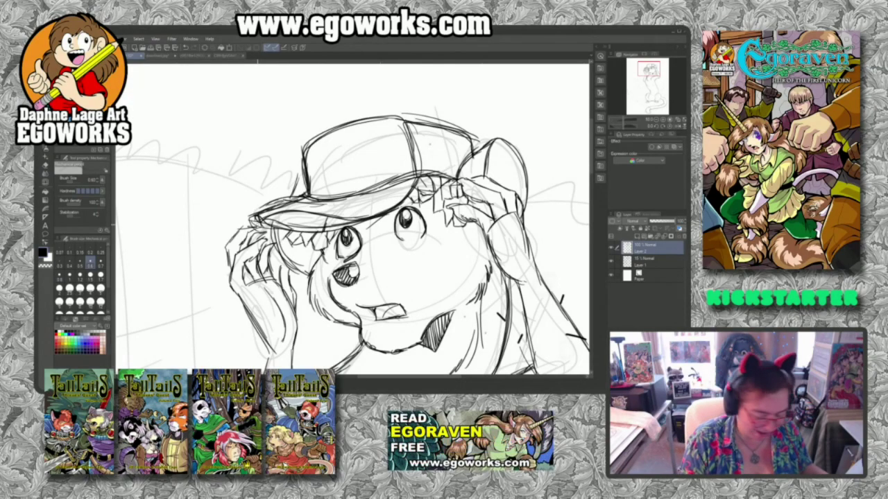
{"action": "key", "text": "e"}
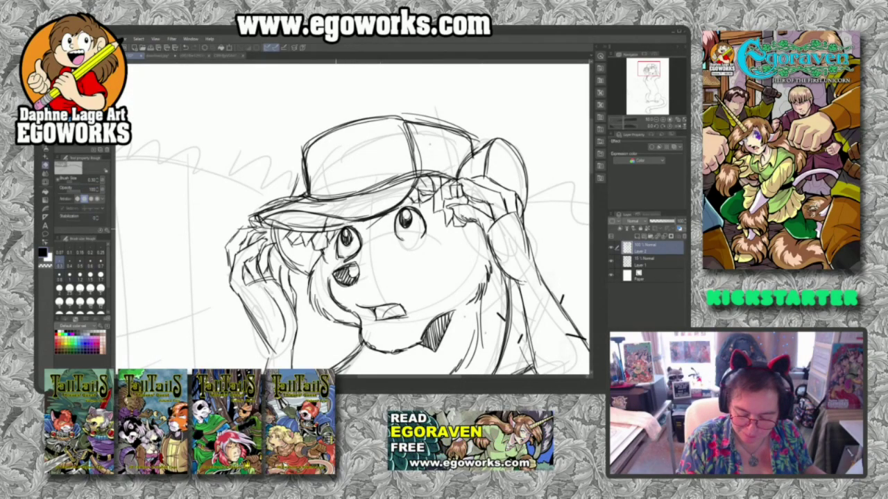
{"action": "left_click_drag", "start_coordinate": [330, 225], "coordinate": [290, 231]}
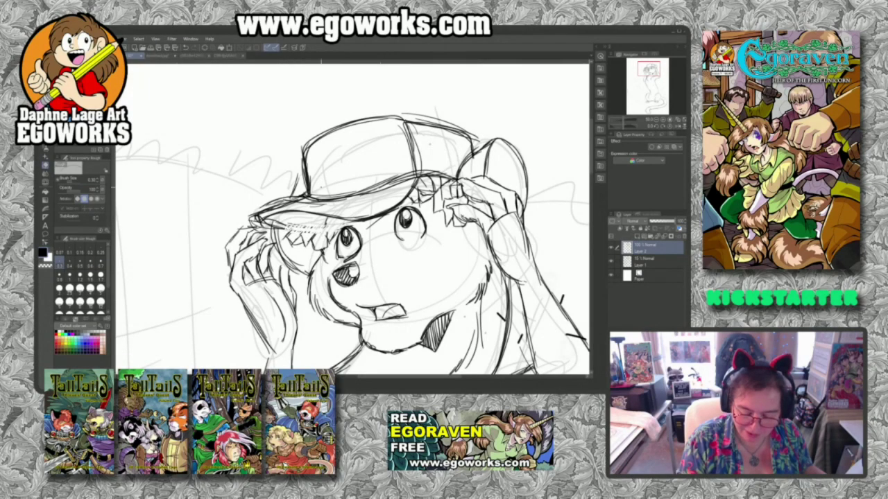
{"action": "key", "text": "p"}
{"action": "key", "text": "m"}
{"action": "mouse_move", "coordinate": [359, 220]}
{"action": "left_mouse_down"}
{"action": "mouse_move", "coordinate": [264, 219]}
{"action": "mouse_move", "coordinate": [319, 231]}
{"action": "mouse_move", "coordinate": [341, 224]}
{"action": "left_mouse_up"}
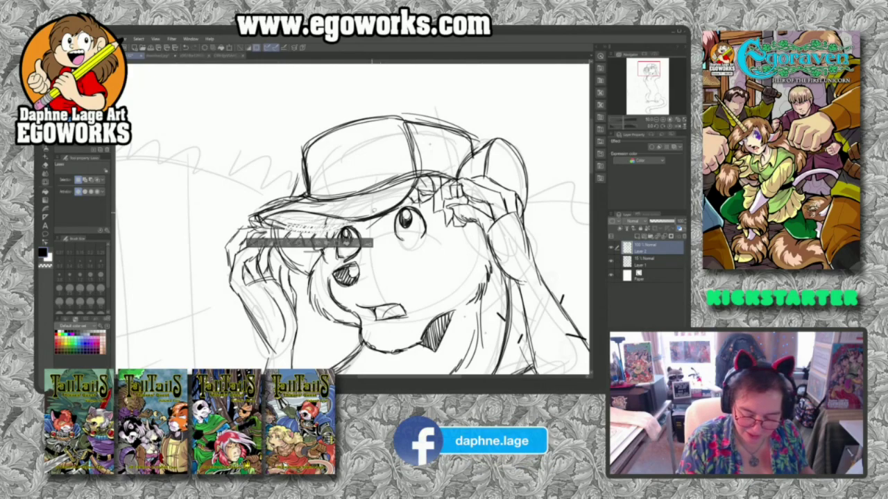
{"action": "key", "text": "p"}
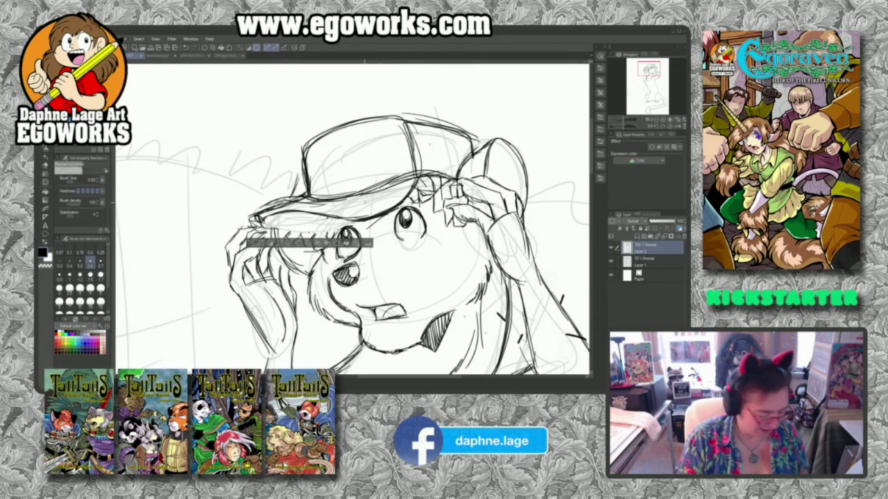
{"action": "key", "text": "ctrl+d"}
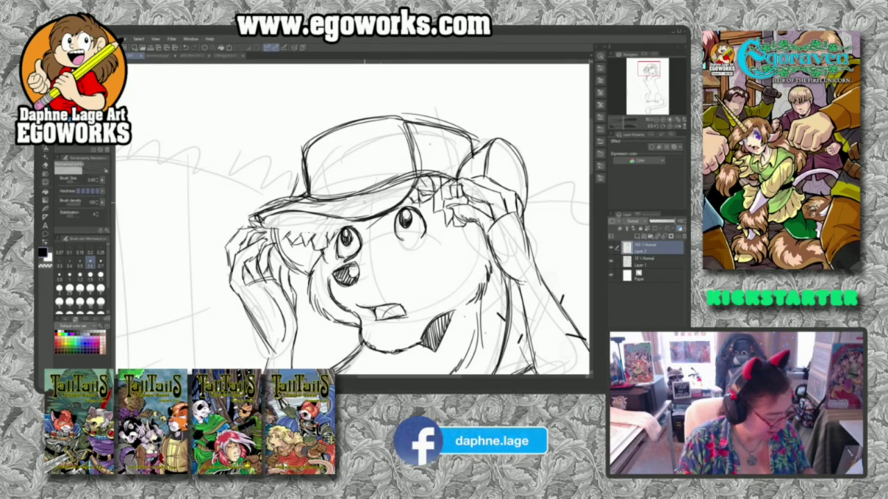
Redraw the front hair tufts so they connect to the cap brim between the hand and the nearer eye
{"action": "key", "text": "p"}
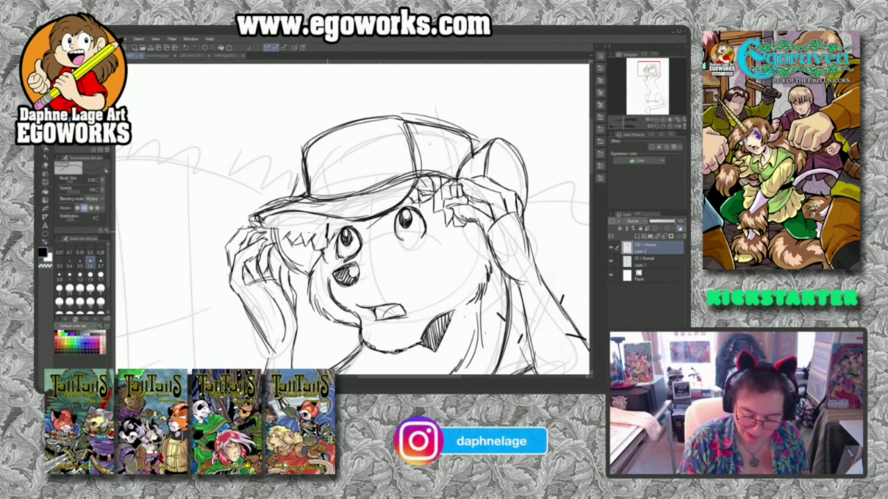
{"action": "key", "text": "e"}
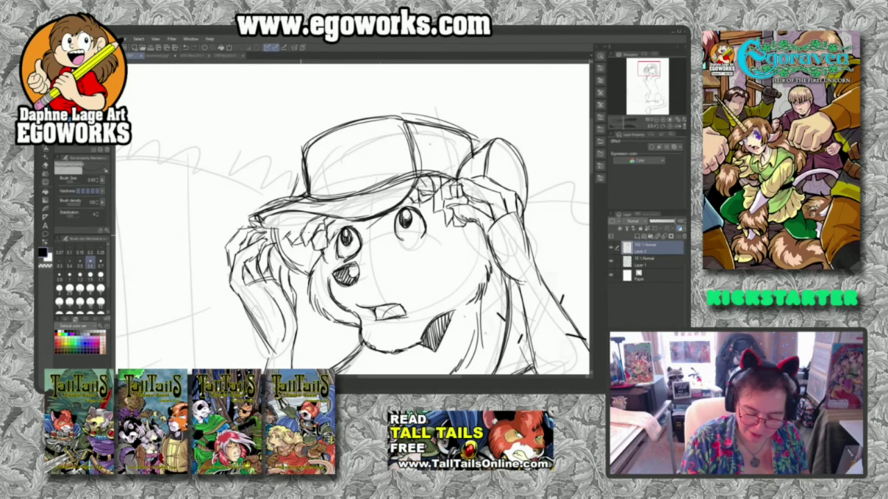
{"action": "left_click_drag", "start_coordinate": [292, 229], "coordinate": [305, 222]}
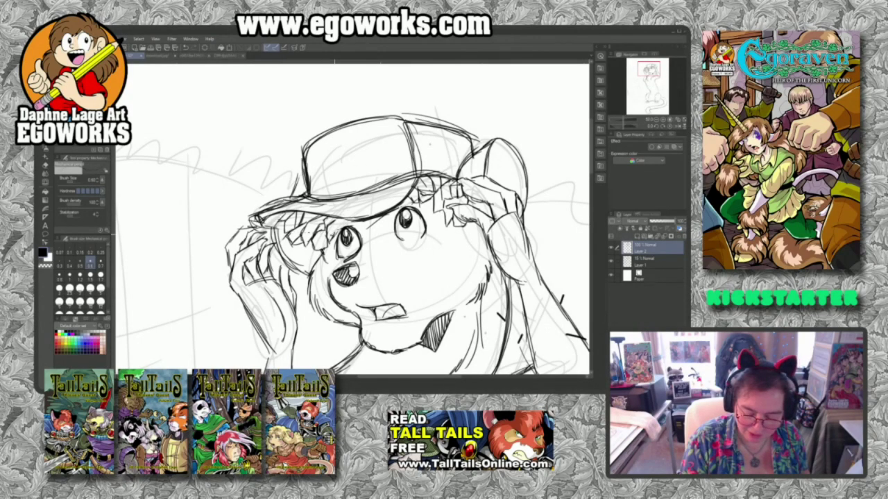
Outline the dark mask marking around both eyes and hatch the part beside the nearer eye
{"action": "mouse_move", "coordinate": [352, 220]}
{"action": "left_mouse_down"}
{"action": "mouse_move", "coordinate": [364, 227]}
{"action": "mouse_move", "coordinate": [384, 216]}
{"action": "mouse_move", "coordinate": [386, 226]}
{"action": "mouse_move", "coordinate": [395, 213]}
{"action": "left_mouse_up"}
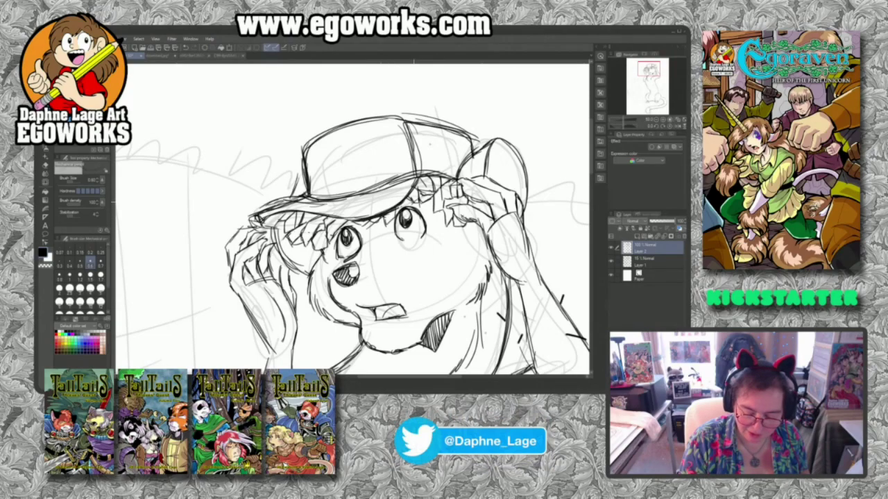
{"action": "mouse_move", "coordinate": [357, 247]}
{"action": "left_mouse_down"}
{"action": "mouse_move", "coordinate": [441, 258]}
{"action": "mouse_move", "coordinate": [464, 233]}
{"action": "left_mouse_up"}
{"action": "mouse_move", "coordinate": [323, 253]}
{"action": "left_mouse_down"}
{"action": "mouse_move", "coordinate": [337, 233]}
{"action": "mouse_move", "coordinate": [326, 263]}
{"action": "left_mouse_up"}
{"action": "left_click_drag", "start_coordinate": [336, 254], "coordinate": [331, 263]}
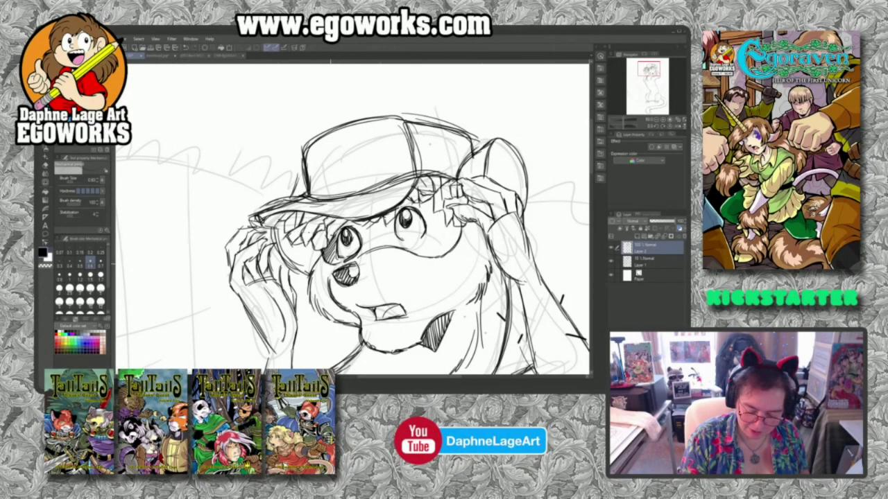
Fill the mask with diagonal hatching between the eyes and around the farther-back eye
{"action": "left_click_drag", "start_coordinate": [356, 236], "coordinate": [379, 222]}
{"action": "mouse_move", "coordinate": [360, 254]}
{"action": "left_mouse_down"}
{"action": "mouse_move", "coordinate": [385, 221]}
{"action": "mouse_move", "coordinate": [409, 242]}
{"action": "left_mouse_up"}
{"action": "left_click_drag", "start_coordinate": [405, 244], "coordinate": [421, 238]}
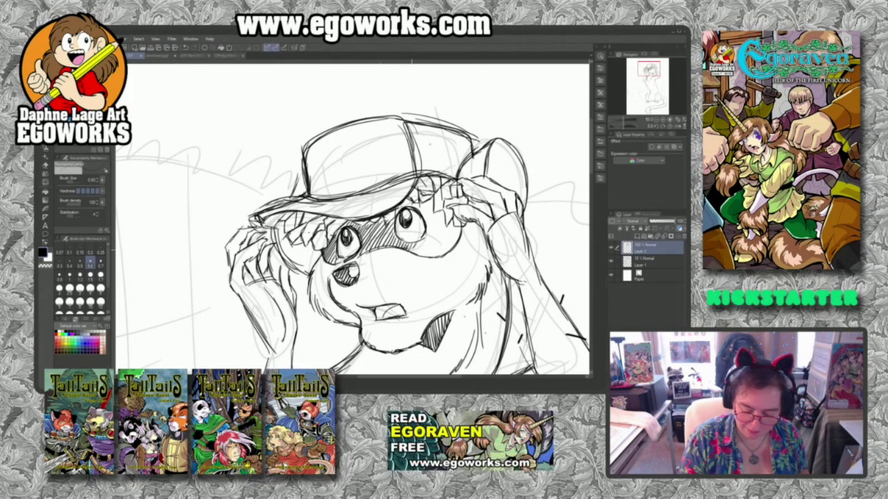
{"action": "left_click_drag", "start_coordinate": [426, 200], "coordinate": [419, 210]}
{"action": "left_click_drag", "start_coordinate": [430, 201], "coordinate": [422, 219]}
{"action": "left_click_drag", "start_coordinate": [434, 204], "coordinate": [424, 228]}
{"action": "left_click_drag", "start_coordinate": [439, 211], "coordinate": [419, 252]}
{"action": "mouse_move", "coordinate": [444, 213]}
{"action": "left_mouse_down"}
{"action": "mouse_move", "coordinate": [422, 251]}
{"action": "mouse_move", "coordinate": [444, 219]}
{"action": "left_mouse_up"}
{"action": "mouse_move", "coordinate": [430, 257]}
{"action": "left_mouse_down"}
{"action": "mouse_move", "coordinate": [451, 222]}
{"action": "mouse_move", "coordinate": [459, 227]}
{"action": "mouse_move", "coordinate": [454, 252]}
{"action": "left_mouse_up"}
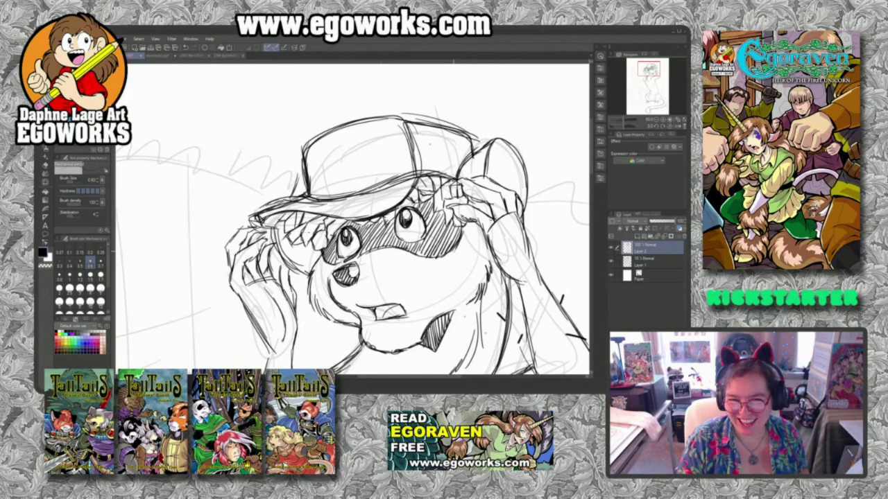
Redraw the back of the cap crown with a rounder contour and lasso-delete the old outline jutting past it
{"action": "left_click_drag", "start_coordinate": [400, 115], "coordinate": [457, 135]}
{"action": "left_click_drag", "start_coordinate": [416, 120], "coordinate": [467, 157]}
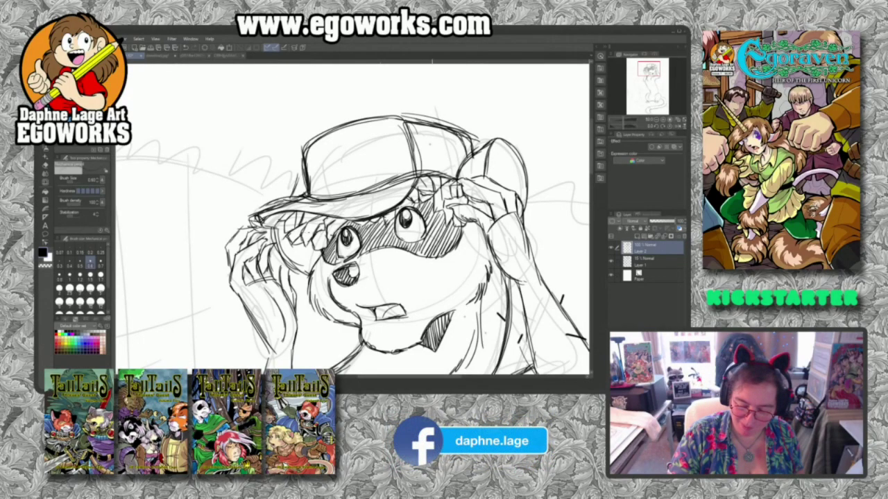
{"action": "key", "text": "m"}
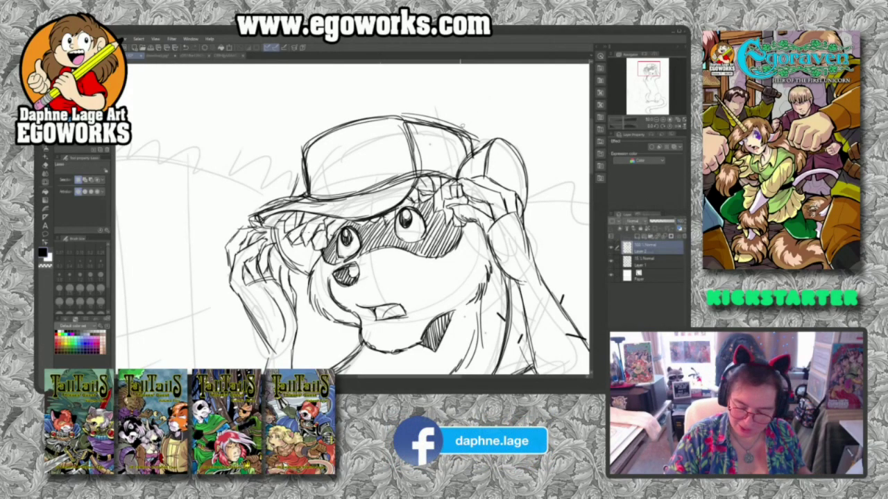
{"action": "mouse_move", "coordinate": [451, 123]}
{"action": "left_mouse_down"}
{"action": "mouse_move", "coordinate": [466, 143]}
{"action": "mouse_move", "coordinate": [452, 114]}
{"action": "left_mouse_up"}
{"action": "key", "text": "p"}
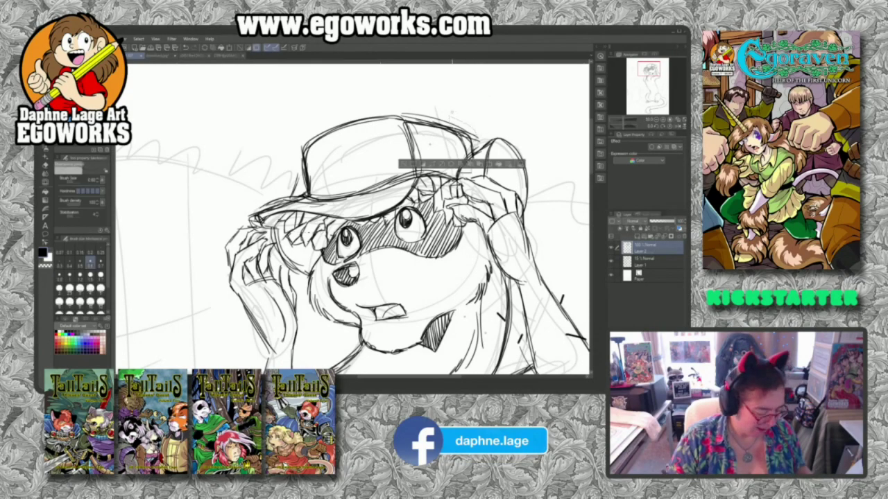
{"action": "key", "text": "Delete"}
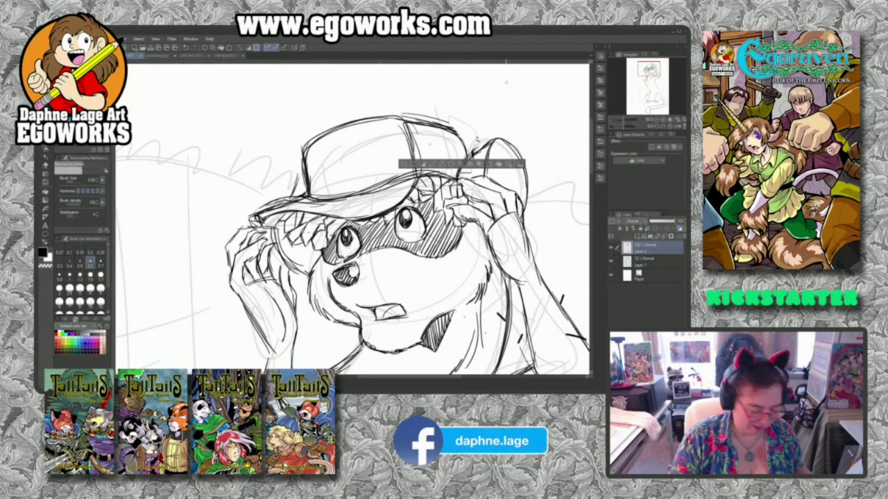
{"action": "key", "text": "ctrl+d"}
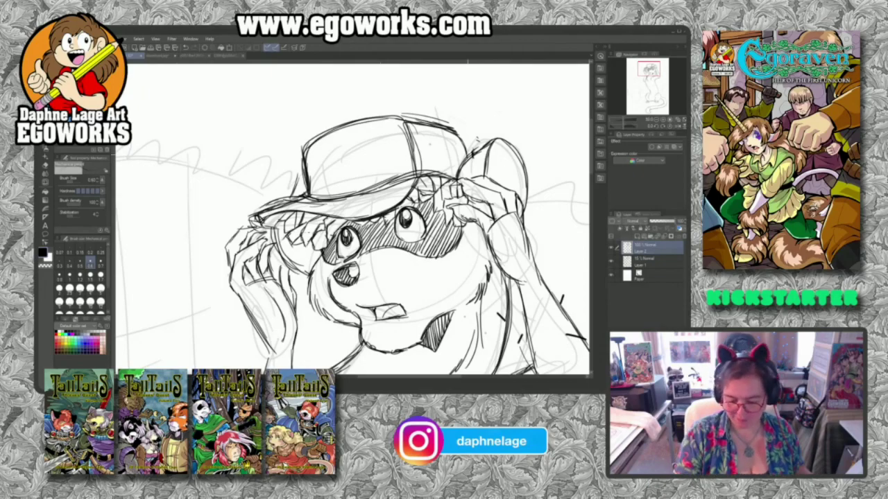
{"action": "mouse_move", "coordinate": [448, 127]}
{"action": "left_mouse_down"}
{"action": "mouse_move", "coordinate": [468, 151]}
{"action": "mouse_move", "coordinate": [428, 121]}
{"action": "mouse_move", "coordinate": [359, 121]}
{"action": "left_mouse_up"}
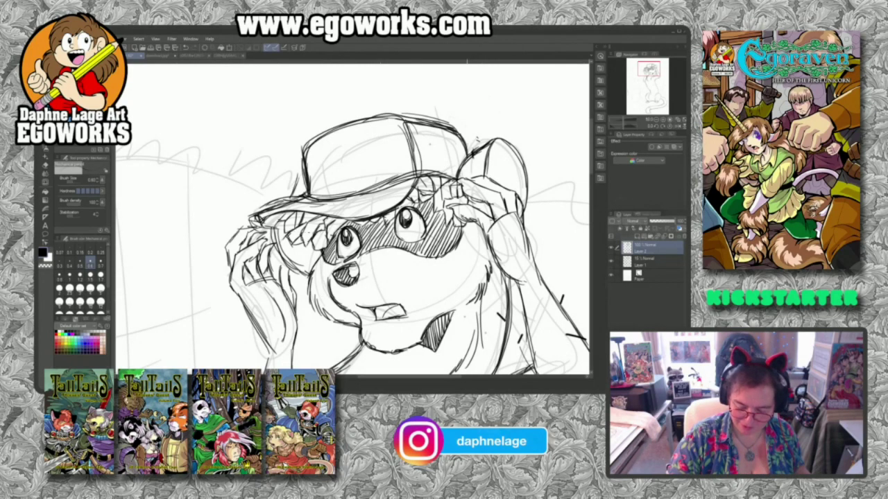
Check the ferret reference photo's fur markings with its traced sketch hidden and shown, and return to the character drawing
{"action": "left_click", "coordinate": [159, 56]}
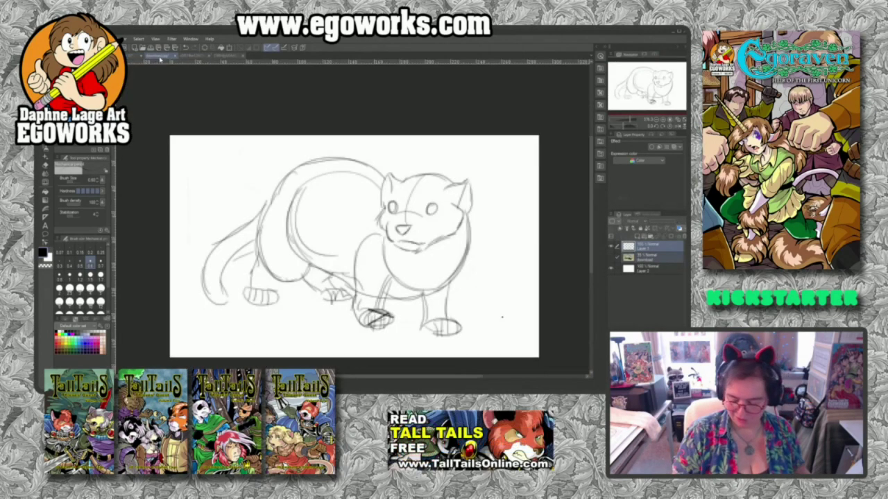
{"action": "left_click", "coordinate": [612, 258]}
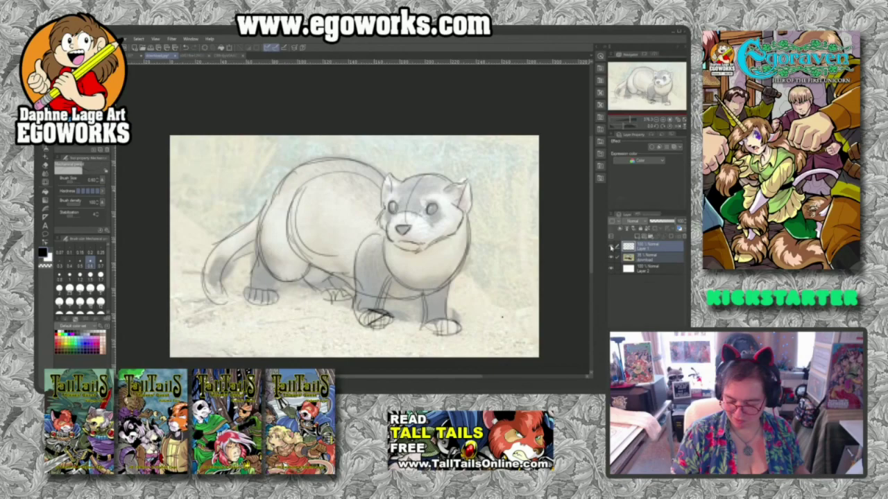
{"action": "left_click", "coordinate": [611, 247]}
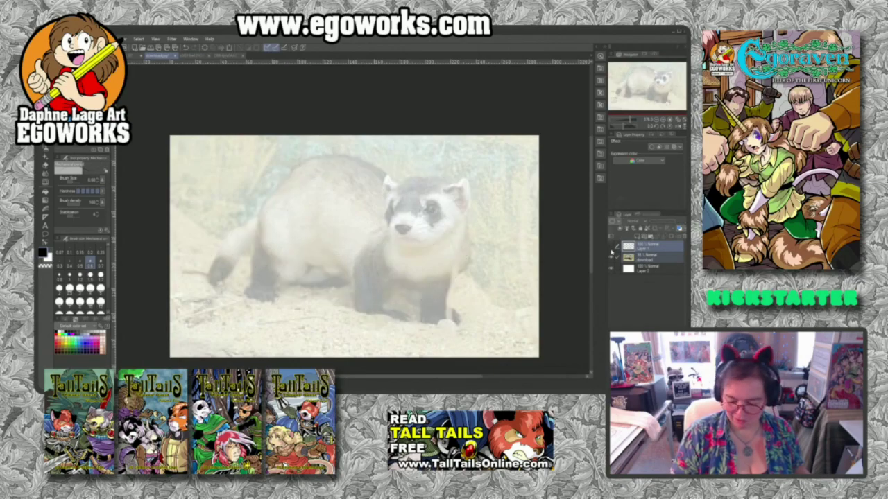
{"action": "left_click", "coordinate": [611, 247]}
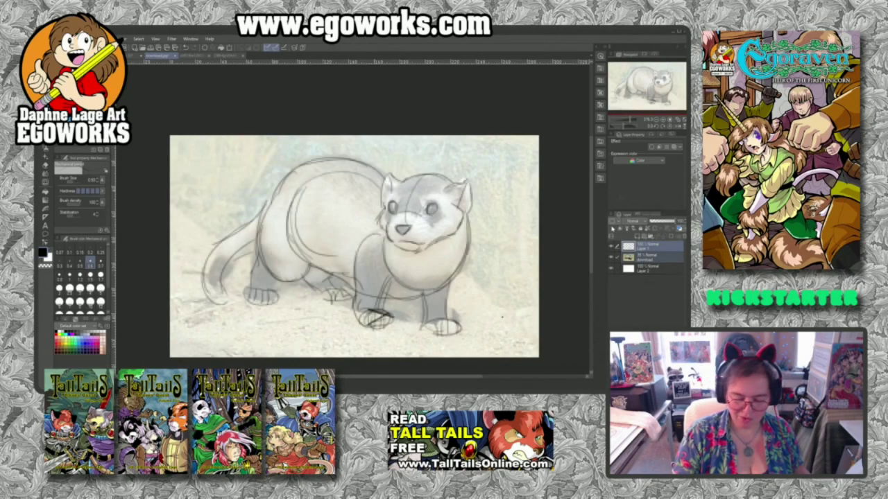
{"action": "left_click", "coordinate": [135, 56]}
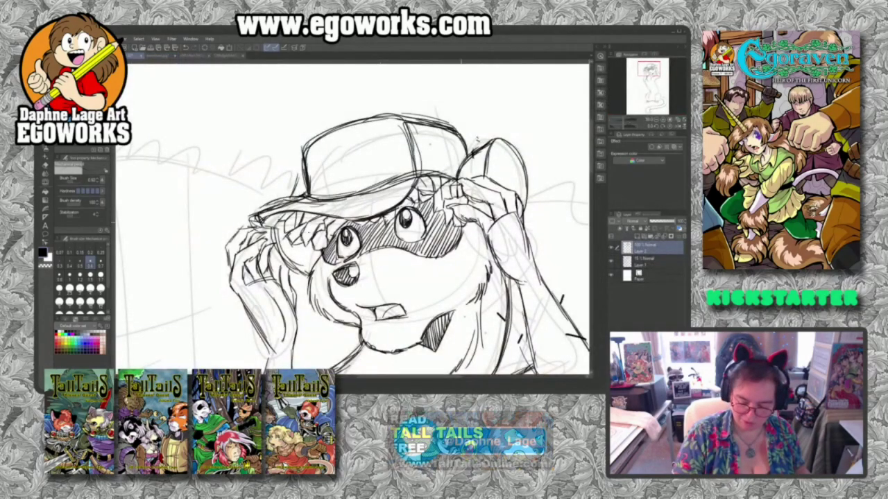
Hatch the shadow inside the ear behind the cap and add the ear's inner edge marks
{"action": "left_click_drag", "start_coordinate": [461, 167], "coordinate": [466, 181]}
{"action": "left_click_drag", "start_coordinate": [474, 156], "coordinate": [470, 181]}
{"action": "left_click_drag", "start_coordinate": [481, 150], "coordinate": [477, 178]}
{"action": "mouse_move", "coordinate": [493, 141]}
{"action": "left_mouse_down"}
{"action": "mouse_move", "coordinate": [481, 175]}
{"action": "mouse_move", "coordinate": [510, 173]}
{"action": "mouse_move", "coordinate": [517, 192]}
{"action": "left_mouse_up"}
Draw a scalloped fur edge at the elbow of the arm raised to the ear and hatch that forearm
{"action": "mouse_move", "coordinate": [494, 330]}
{"action": "left_mouse_down"}
{"action": "mouse_move", "coordinate": [430, 207]}
{"action": "mouse_move", "coordinate": [421, 250]}
{"action": "left_mouse_up"}
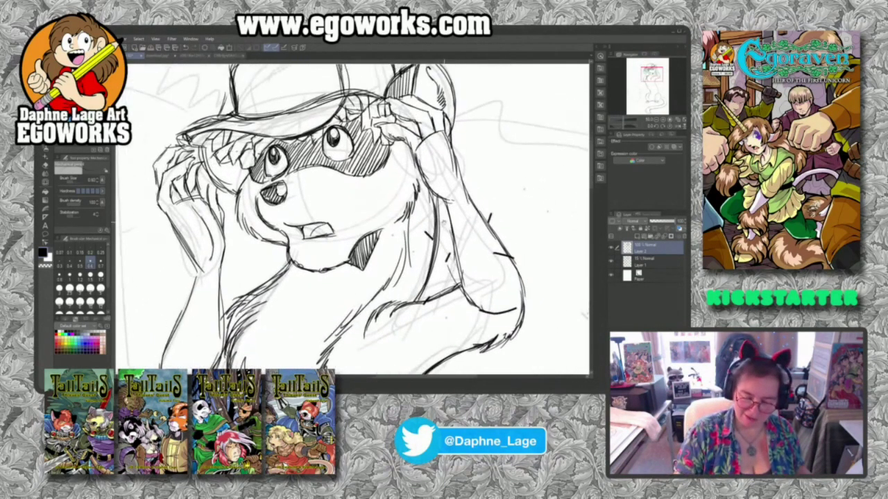
{"action": "mouse_move", "coordinate": [475, 301]}
{"action": "left_mouse_down"}
{"action": "mouse_move", "coordinate": [485, 307]}
{"action": "mouse_move", "coordinate": [515, 288]}
{"action": "mouse_move", "coordinate": [519, 261]}
{"action": "left_mouse_up"}
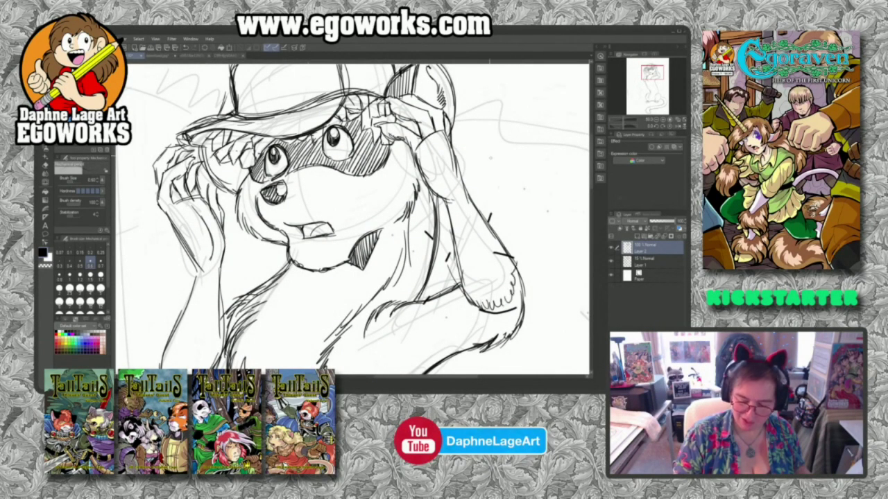
{"action": "mouse_move", "coordinate": [388, 121]}
{"action": "left_mouse_down"}
{"action": "mouse_move", "coordinate": [456, 202]}
{"action": "mouse_move", "coordinate": [489, 287]}
{"action": "left_mouse_up"}
{"action": "left_click_drag", "start_coordinate": [475, 241], "coordinate": [504, 301]}
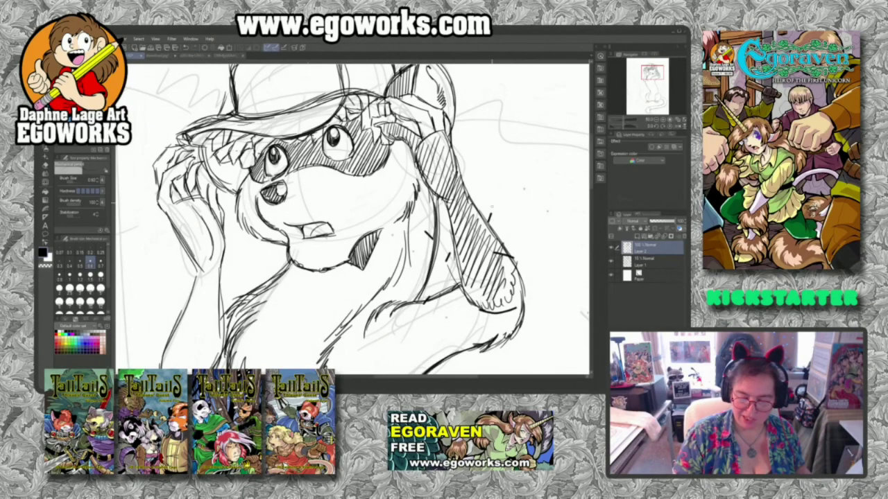
Hatch the hand held at the ear and darken the inside of the open mouth
{"action": "left_click_drag", "start_coordinate": [390, 99], "coordinate": [432, 138]}
{"action": "left_click_drag", "start_coordinate": [410, 97], "coordinate": [437, 121]}
{"action": "mouse_move", "coordinate": [347, 225]}
{"action": "left_mouse_down"}
{"action": "mouse_move", "coordinate": [413, 201]}
{"action": "mouse_move", "coordinate": [372, 213]}
{"action": "left_mouse_up"}
{"action": "left_click_drag", "start_coordinate": [373, 200], "coordinate": [376, 213]}
{"action": "mouse_move", "coordinate": [381, 199]}
{"action": "left_mouse_down"}
{"action": "mouse_move", "coordinate": [380, 208]}
{"action": "mouse_move", "coordinate": [382, 201]}
{"action": "left_mouse_up"}
Hatch the fingers and back of the other hand at the front of the cap brim
{"action": "left_click_drag", "start_coordinate": [227, 138], "coordinate": [223, 160]}
{"action": "left_click_drag", "start_coordinate": [226, 138], "coordinate": [224, 149]}
{"action": "left_click_drag", "start_coordinate": [234, 127], "coordinate": [225, 192]}
{"action": "left_click_drag", "start_coordinate": [236, 165], "coordinate": [229, 188]}
{"action": "left_click_drag", "start_coordinate": [240, 156], "coordinate": [230, 181]}
{"action": "left_click_drag", "start_coordinate": [241, 145], "coordinate": [234, 157]}
{"action": "left_click_drag", "start_coordinate": [241, 140], "coordinate": [239, 152]}
{"action": "left_click_drag", "start_coordinate": [249, 136], "coordinate": [242, 154]}
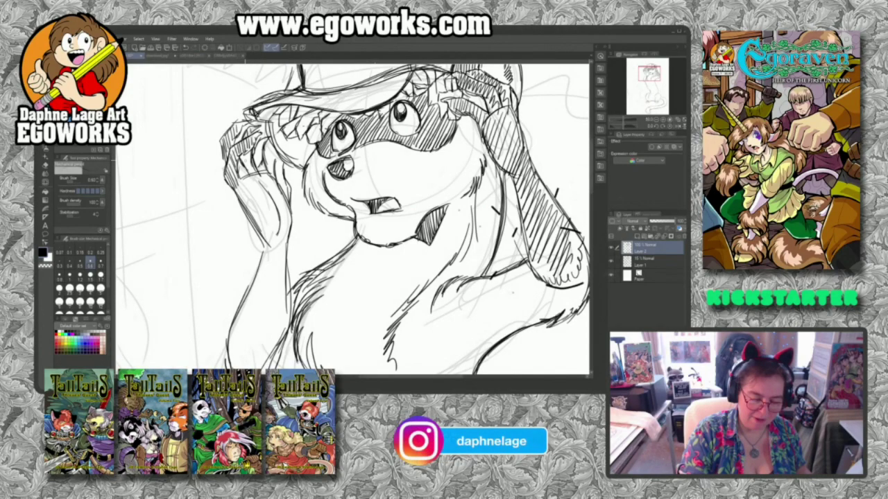
Continue the dark hatching from the front hand down over the wrist and upper forearm
{"action": "left_click_drag", "start_coordinate": [252, 153], "coordinate": [246, 169]}
{"action": "mouse_move", "coordinate": [253, 157]}
{"action": "left_mouse_down"}
{"action": "mouse_move", "coordinate": [250, 178]}
{"action": "mouse_move", "coordinate": [258, 155]}
{"action": "mouse_move", "coordinate": [278, 186]}
{"action": "left_mouse_up"}
{"action": "left_click_drag", "start_coordinate": [286, 176], "coordinate": [285, 195]}
{"action": "mouse_move", "coordinate": [247, 174]}
{"action": "left_mouse_down"}
{"action": "mouse_move", "coordinate": [237, 199]}
{"action": "mouse_move", "coordinate": [252, 226]}
{"action": "left_mouse_up"}
{"action": "mouse_move", "coordinate": [269, 197]}
{"action": "left_mouse_down"}
{"action": "mouse_move", "coordinate": [258, 228]}
{"action": "mouse_move", "coordinate": [269, 251]}
{"action": "left_mouse_up"}
{"action": "left_click_drag", "start_coordinate": [266, 172], "coordinate": [260, 184]}
{"action": "left_click_drag", "start_coordinate": [270, 173], "coordinate": [266, 195]}
{"action": "left_click_drag", "start_coordinate": [280, 186], "coordinate": [276, 214]}
{"action": "mouse_move", "coordinate": [288, 204]}
{"action": "left_mouse_down"}
{"action": "mouse_move", "coordinate": [283, 240]}
{"action": "mouse_move", "coordinate": [320, 189]}
{"action": "mouse_move", "coordinate": [294, 221]}
{"action": "left_mouse_up"}
{"action": "left_click_drag", "start_coordinate": [313, 201], "coordinate": [287, 238]}
Draw a ragged fur edge at the front arm's elbow and hatch the rest of the forearm down to it
{"action": "mouse_move", "coordinate": [276, 302]}
{"action": "left_mouse_down"}
{"action": "mouse_move", "coordinate": [274, 319]}
{"action": "mouse_move", "coordinate": [285, 322]}
{"action": "left_mouse_up"}
{"action": "left_click_drag", "start_coordinate": [295, 315], "coordinate": [283, 322]}
{"action": "left_click_drag", "start_coordinate": [317, 195], "coordinate": [289, 235]}
{"action": "left_click_drag", "start_coordinate": [316, 208], "coordinate": [280, 254]}
{"action": "mouse_move", "coordinate": [321, 229]}
{"action": "left_mouse_down"}
{"action": "mouse_move", "coordinate": [269, 286]}
{"action": "mouse_move", "coordinate": [268, 305]}
{"action": "left_mouse_up"}
{"action": "mouse_move", "coordinate": [325, 255]}
{"action": "left_mouse_down"}
{"action": "mouse_move", "coordinate": [280, 318]}
{"action": "mouse_move", "coordinate": [296, 310]}
{"action": "left_mouse_up"}
{"action": "scroll", "coordinate": [309, 293], "scroll_direction": "down", "scroll_amount": 4}
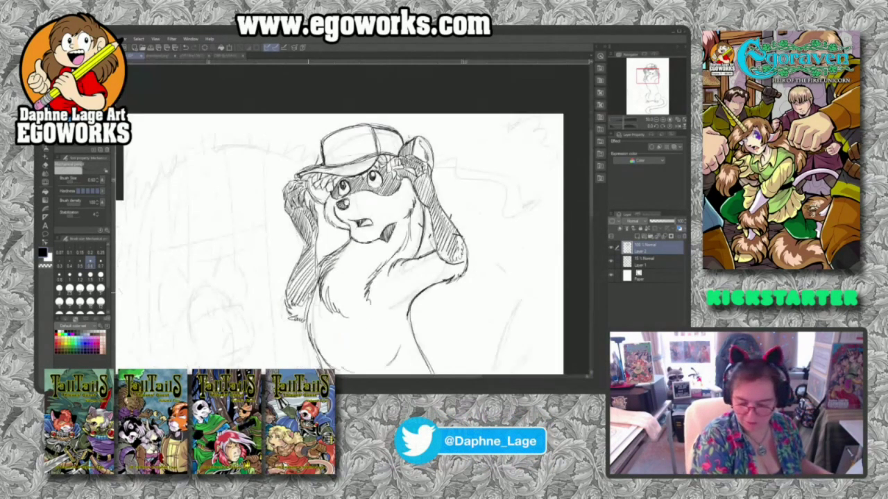
{"action": "scroll", "coordinate": [308, 293], "scroll_direction": "up", "scroll_amount": 2}
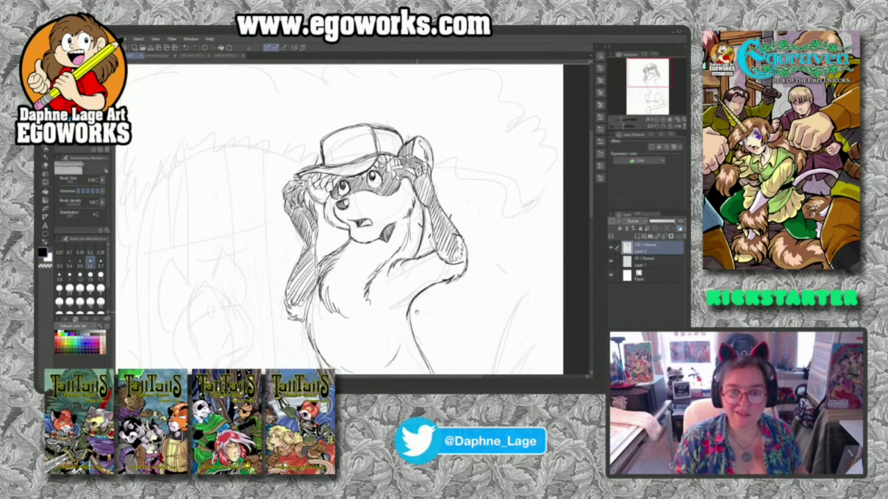
Check the ferret reference photo and draw a ragged fur boundary across the character's lower torso
{"action": "left_click_drag", "start_coordinate": [416, 313], "coordinate": [406, 224]}
{"action": "left_click_drag", "start_coordinate": [580, 330], "coordinate": [554, 359]}
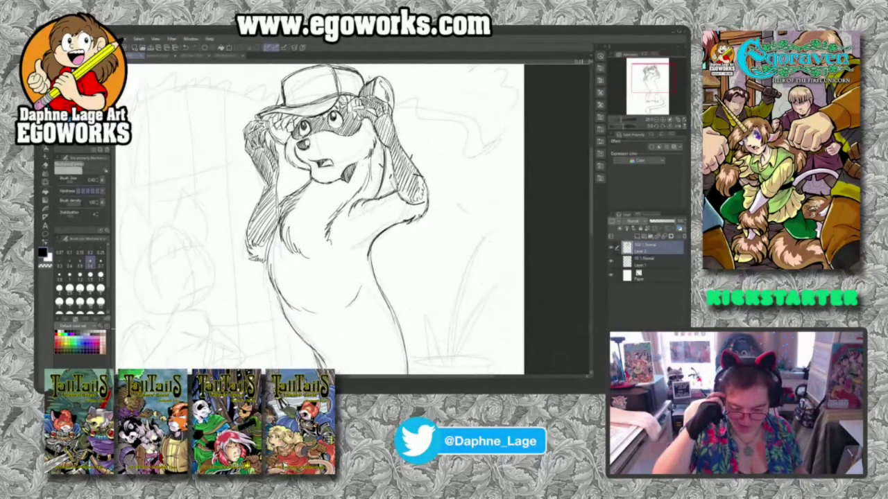
{"action": "left_click", "coordinate": [201, 56]}
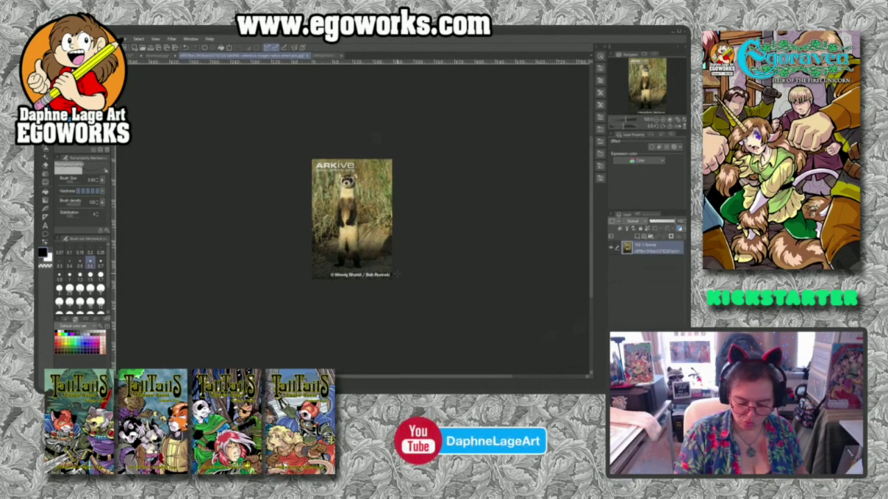
{"action": "left_click", "coordinate": [138, 56]}
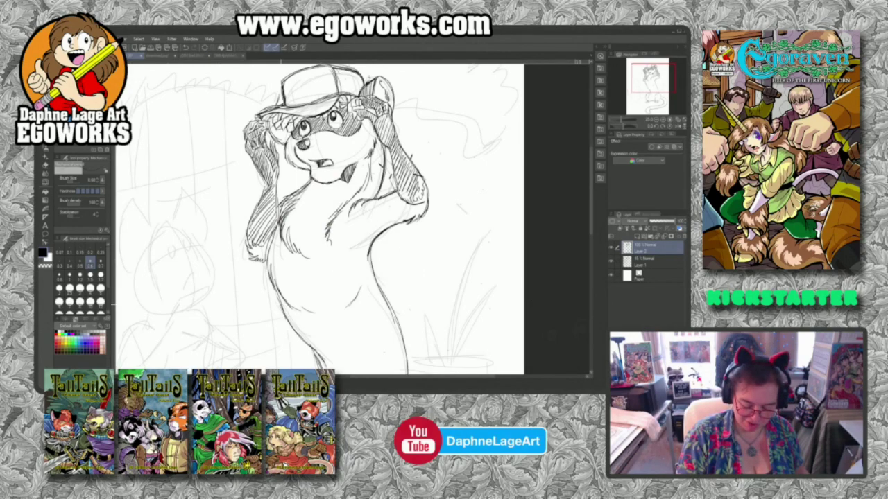
{"action": "mouse_move", "coordinate": [310, 317]}
{"action": "left_mouse_down"}
{"action": "mouse_move", "coordinate": [349, 309]}
{"action": "mouse_move", "coordinate": [373, 276]}
{"action": "left_mouse_up"}
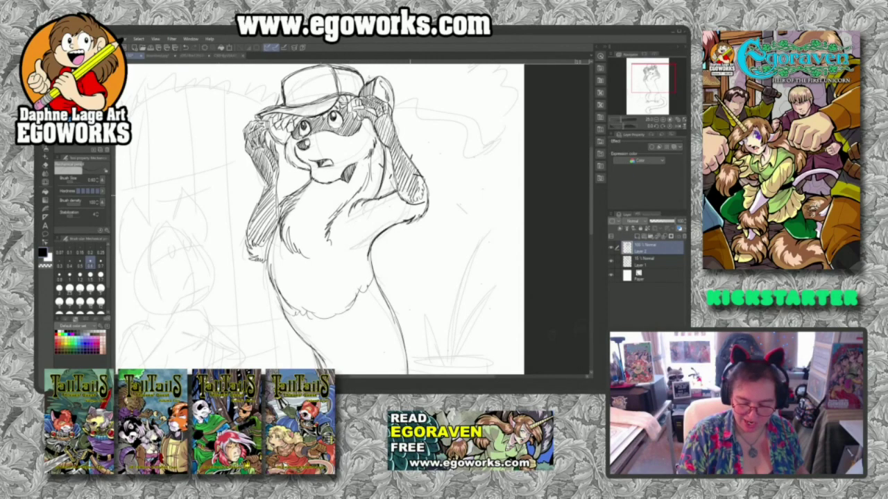
Recheck the ferret photo and draw a jagged fur edge around the lower border of the chest marking
{"action": "left_click", "coordinate": [192, 56]}
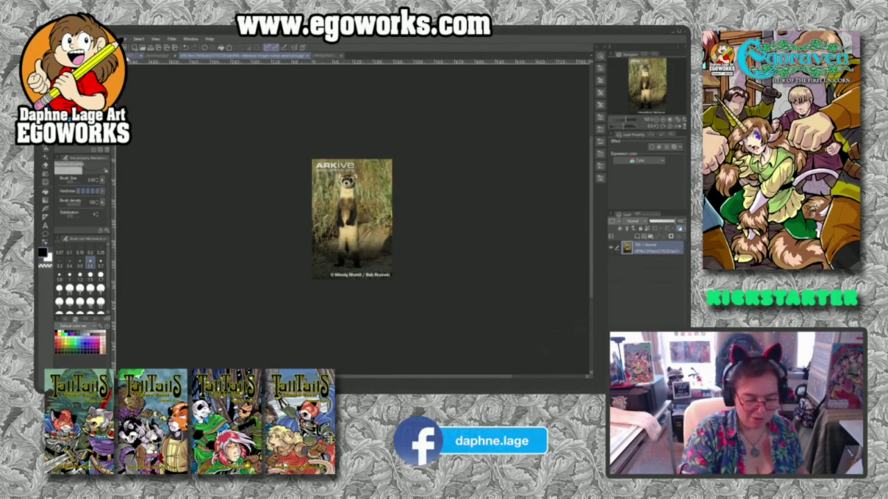
{"action": "left_click", "coordinate": [134, 56]}
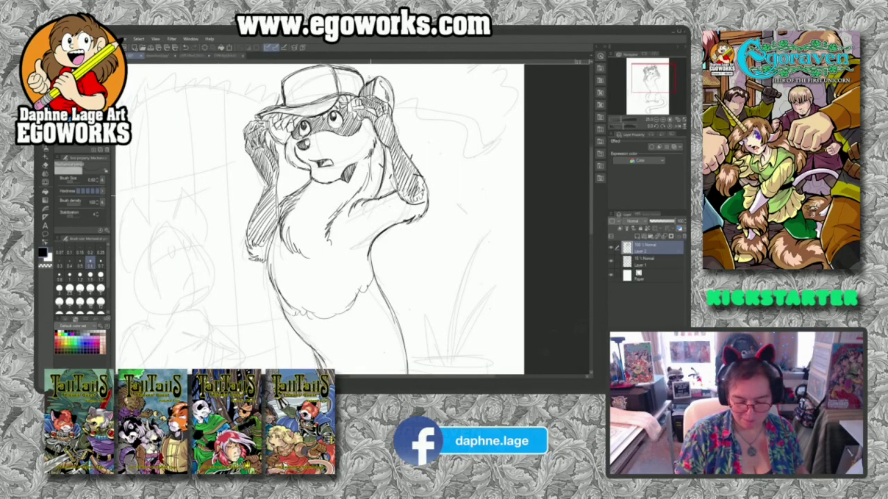
{"action": "mouse_move", "coordinate": [346, 216]}
{"action": "left_mouse_down"}
{"action": "mouse_move", "coordinate": [313, 257]}
{"action": "mouse_move", "coordinate": [267, 266]}
{"action": "mouse_move", "coordinate": [264, 258]}
{"action": "left_mouse_up"}
{"action": "mouse_move", "coordinate": [273, 240]}
{"action": "left_mouse_down"}
{"action": "mouse_move", "coordinate": [264, 250]}
{"action": "mouse_move", "coordinate": [267, 242]}
{"action": "left_mouse_up"}
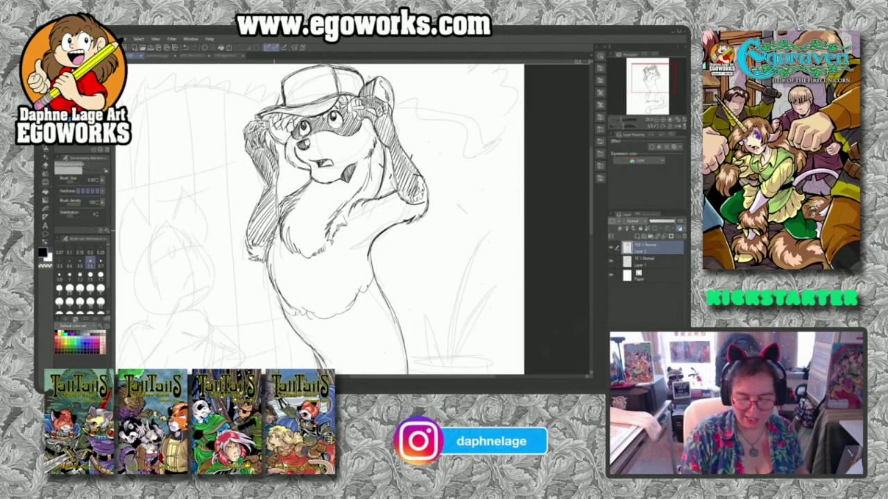
{"action": "scroll", "coordinate": [274, 230], "scroll_direction": "right", "scroll_amount": 5}
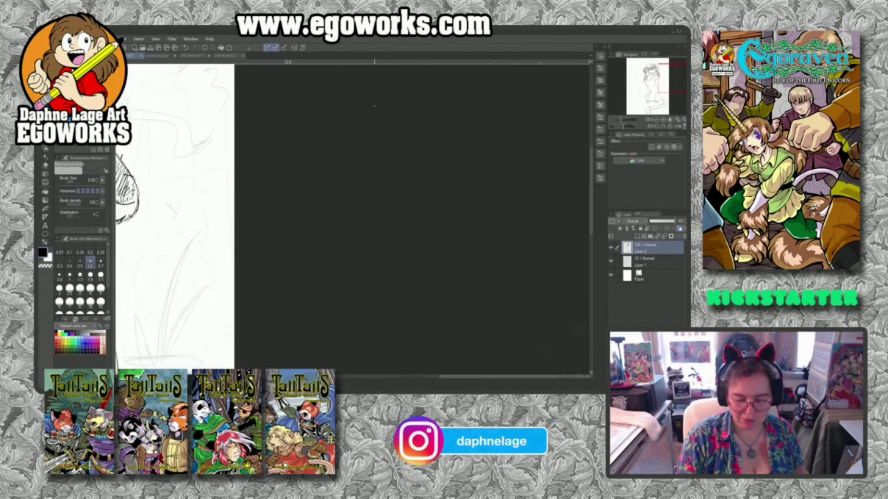
{"action": "left_click_drag", "start_coordinate": [135, 229], "coordinate": [466, 240]}
{"action": "key", "text": "ctrl+z"}
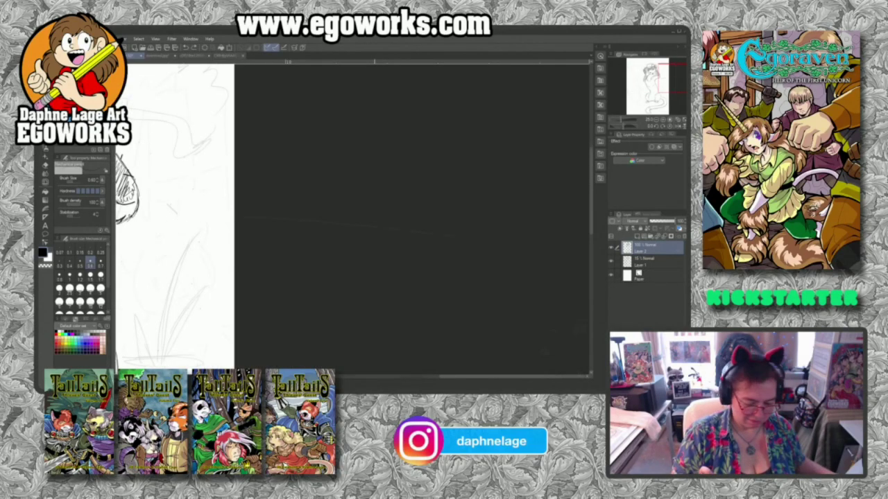
{"action": "scroll", "coordinate": [499, 236], "scroll_direction": "left", "scroll_amount": 5}
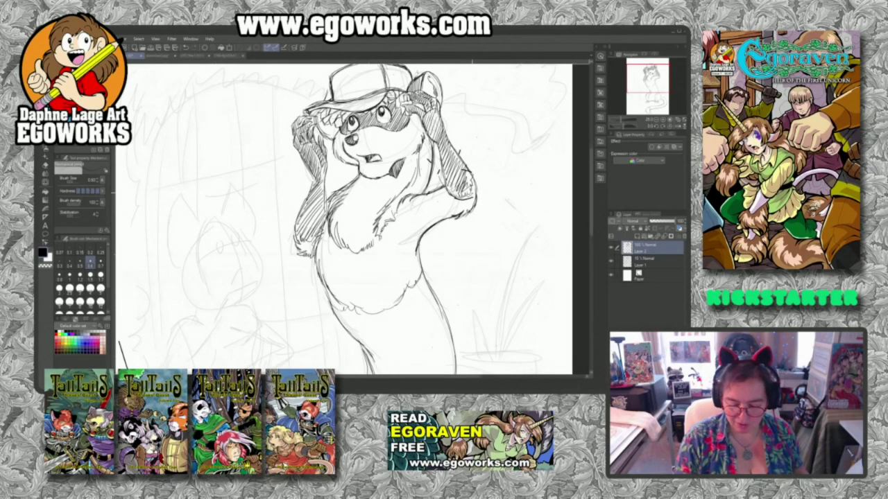
Compare the legs with the ferret photo and hatch the dark fur on the thigh and foot beside the tail base
{"action": "left_click_drag", "start_coordinate": [407, 341], "coordinate": [394, 191]}
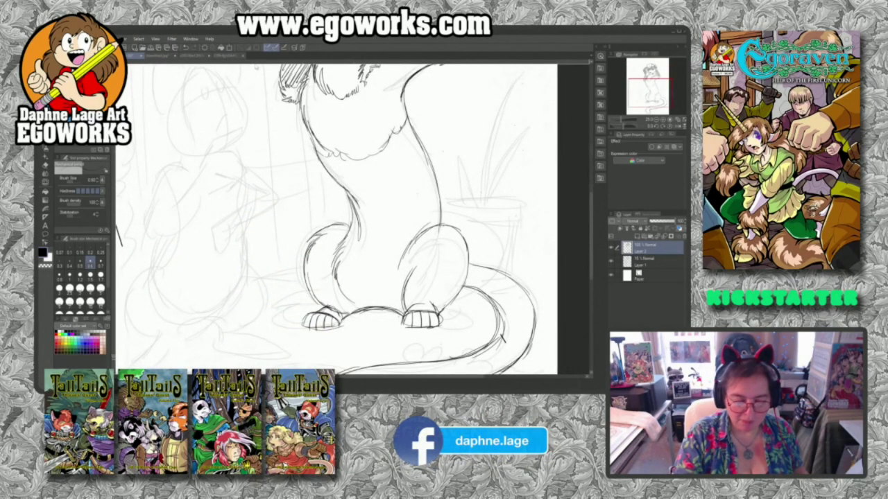
{"action": "left_click", "coordinate": [200, 55]}
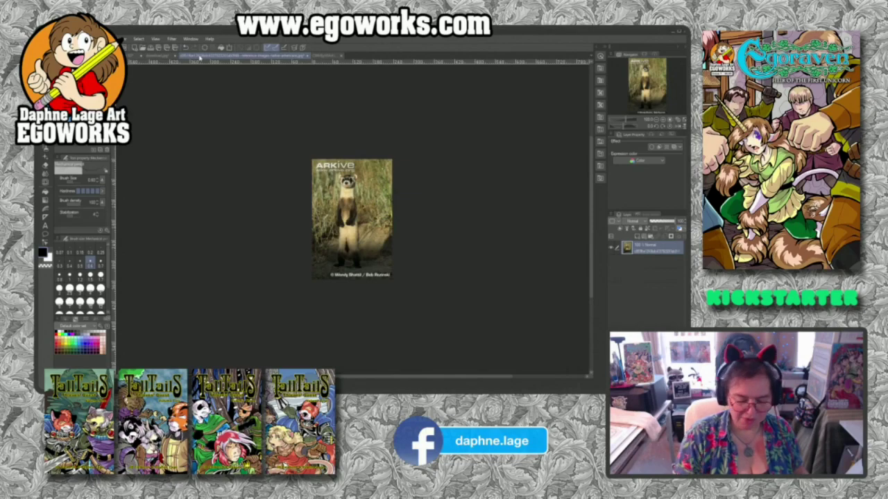
{"action": "left_click", "coordinate": [132, 55]}
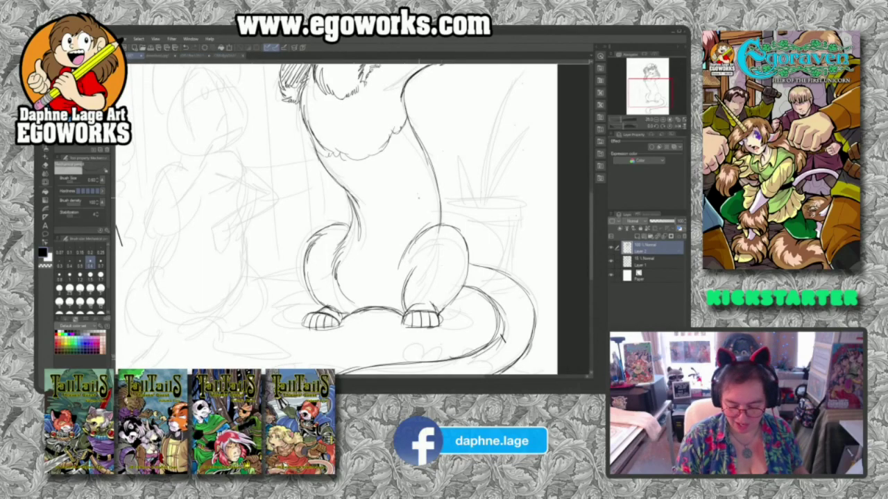
{"action": "mouse_move", "coordinate": [444, 245]}
{"action": "left_mouse_down"}
{"action": "mouse_move", "coordinate": [456, 246]}
{"action": "mouse_move", "coordinate": [463, 263]}
{"action": "mouse_move", "coordinate": [420, 262]}
{"action": "mouse_move", "coordinate": [404, 301]}
{"action": "left_mouse_up"}
{"action": "mouse_move", "coordinate": [440, 276]}
{"action": "left_mouse_down"}
{"action": "mouse_move", "coordinate": [405, 306]}
{"action": "mouse_move", "coordinate": [418, 310]}
{"action": "left_mouse_up"}
{"action": "left_click_drag", "start_coordinate": [437, 302], "coordinate": [406, 325]}
{"action": "left_click_drag", "start_coordinate": [415, 312], "coordinate": [419, 326]}
{"action": "left_click_drag", "start_coordinate": [429, 314], "coordinate": [432, 324]}
{"action": "mouse_move", "coordinate": [457, 249]}
{"action": "left_mouse_down"}
{"action": "mouse_move", "coordinate": [434, 271]}
{"action": "mouse_move", "coordinate": [435, 298]}
{"action": "left_mouse_up"}
{"action": "left_click_drag", "start_coordinate": [461, 285], "coordinate": [440, 306]}
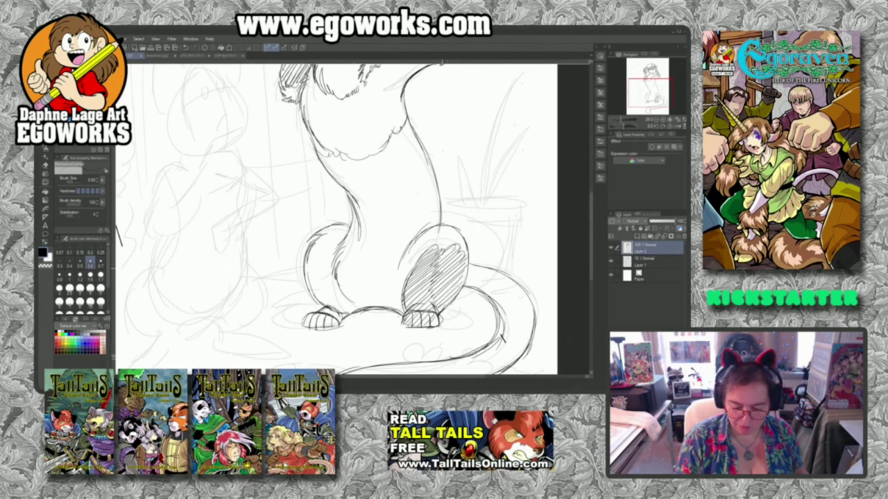
Hatch the dark fur marking on the other thigh and continue it down over that foot
{"action": "left_click_drag", "start_coordinate": [339, 233], "coordinate": [310, 253]}
{"action": "left_click_drag", "start_coordinate": [337, 233], "coordinate": [307, 270]}
{"action": "left_click_drag", "start_coordinate": [340, 244], "coordinate": [309, 281]}
{"action": "mouse_move", "coordinate": [335, 257]}
{"action": "left_mouse_down"}
{"action": "mouse_move", "coordinate": [310, 288]}
{"action": "mouse_move", "coordinate": [316, 299]}
{"action": "left_mouse_up"}
{"action": "left_click_drag", "start_coordinate": [336, 284], "coordinate": [325, 305]}
{"action": "left_click_drag", "start_coordinate": [340, 291], "coordinate": [332, 310]}
{"action": "left_click_drag", "start_coordinate": [349, 295], "coordinate": [311, 326]}
Hatch the dark tip of the long curled tail with diagonal strokes
{"action": "mouse_move", "coordinate": [329, 312]}
{"action": "left_mouse_down"}
{"action": "mouse_move", "coordinate": [314, 328]}
{"action": "mouse_move", "coordinate": [352, 220]}
{"action": "left_mouse_up"}
{"action": "left_click_drag", "start_coordinate": [351, 281], "coordinate": [327, 300]}
{"action": "mouse_move", "coordinate": [357, 282]}
{"action": "left_mouse_down"}
{"action": "mouse_move", "coordinate": [327, 307]}
{"action": "mouse_move", "coordinate": [335, 335]}
{"action": "left_mouse_up"}
{"action": "mouse_move", "coordinate": [365, 305]}
{"action": "left_mouse_down"}
{"action": "mouse_move", "coordinate": [337, 340]}
{"action": "mouse_move", "coordinate": [365, 342]}
{"action": "left_mouse_up"}
Draw the rim of the plant pot behind the character's hip with the pencil, following the rough sketch
{"action": "key", "text": "ctrl+0"}
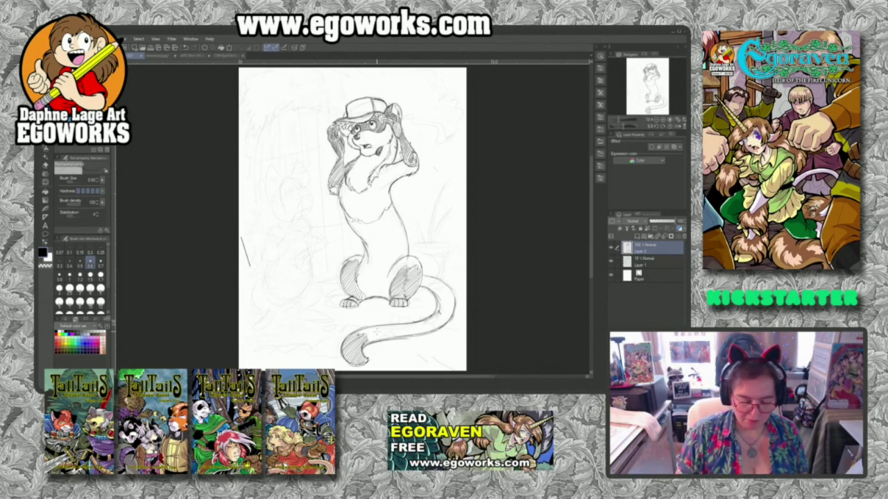
{"action": "key", "text": "ctrl+space"}
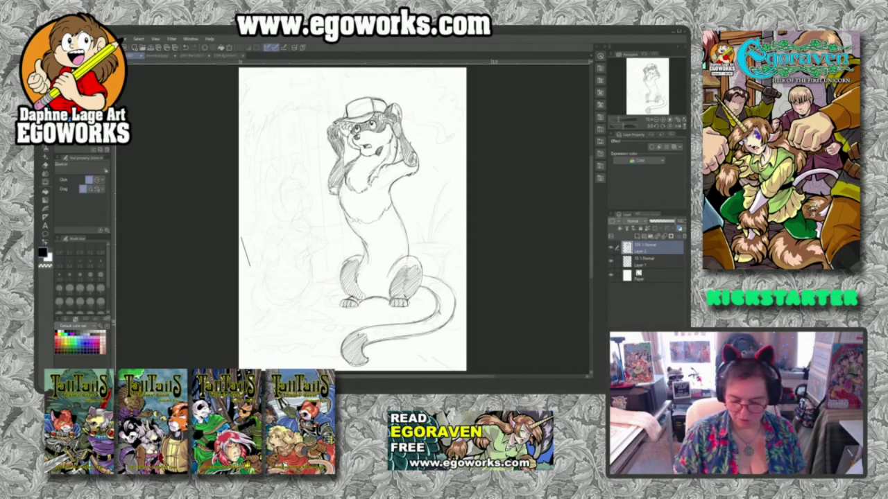
{"action": "left_click", "coordinate": [434, 251]}
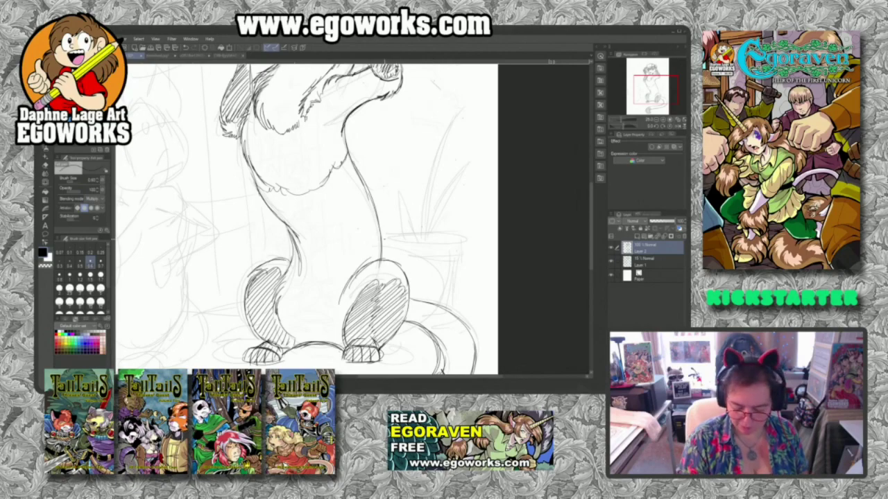
{"action": "key", "text": "ctrl+z"}
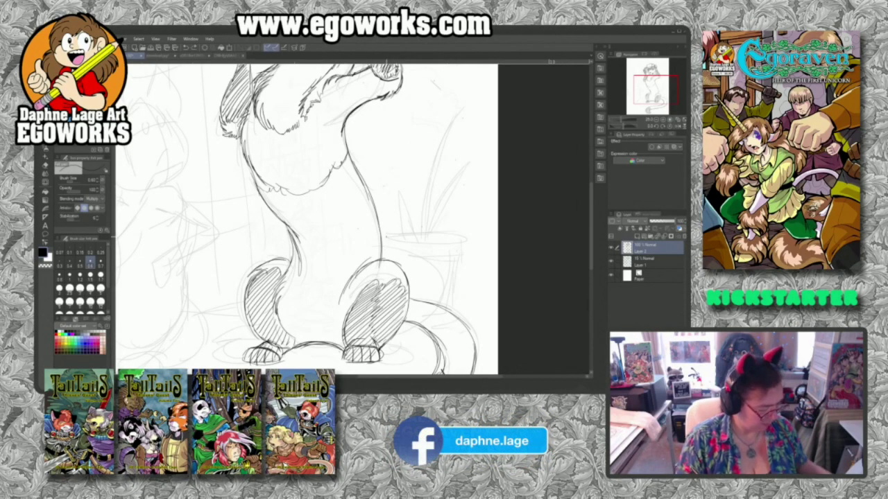
{"action": "key", "text": "p"}
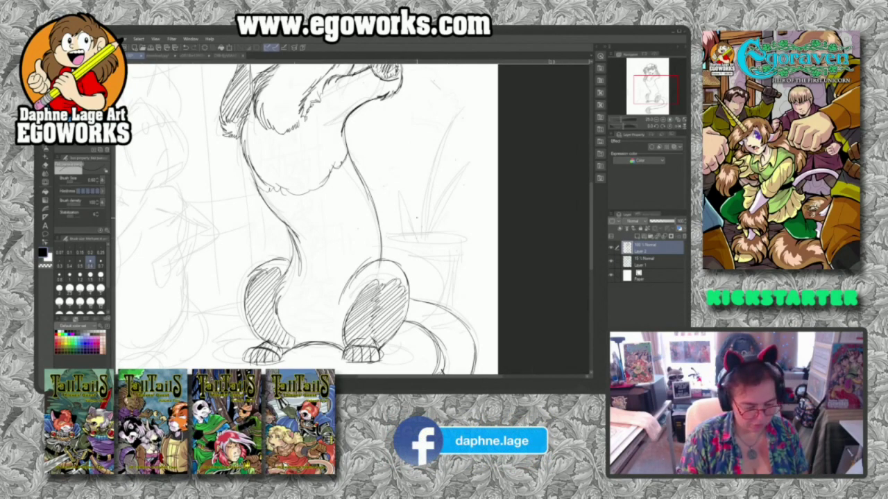
{"action": "mouse_move", "coordinate": [384, 238]}
{"action": "left_mouse_down"}
{"action": "mouse_move", "coordinate": [387, 258]}
{"action": "mouse_move", "coordinate": [406, 233]}
{"action": "mouse_move", "coordinate": [470, 232]}
{"action": "mouse_move", "coordinate": [469, 251]}
{"action": "left_mouse_up"}
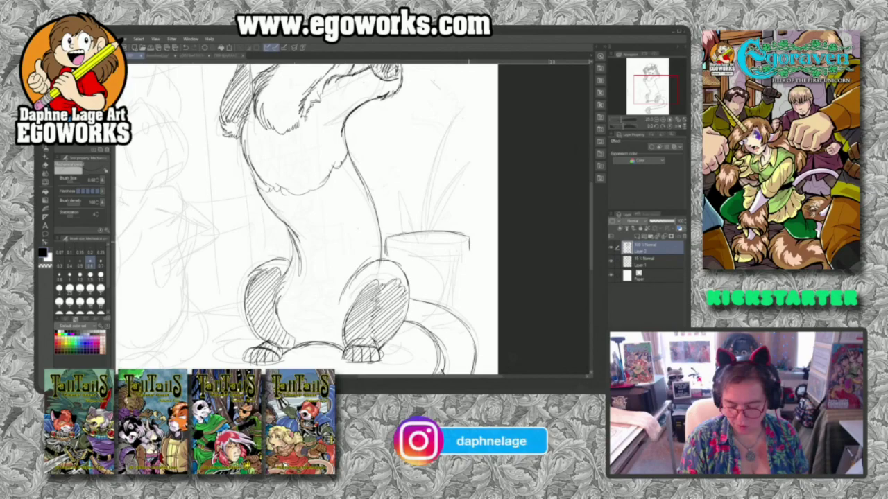